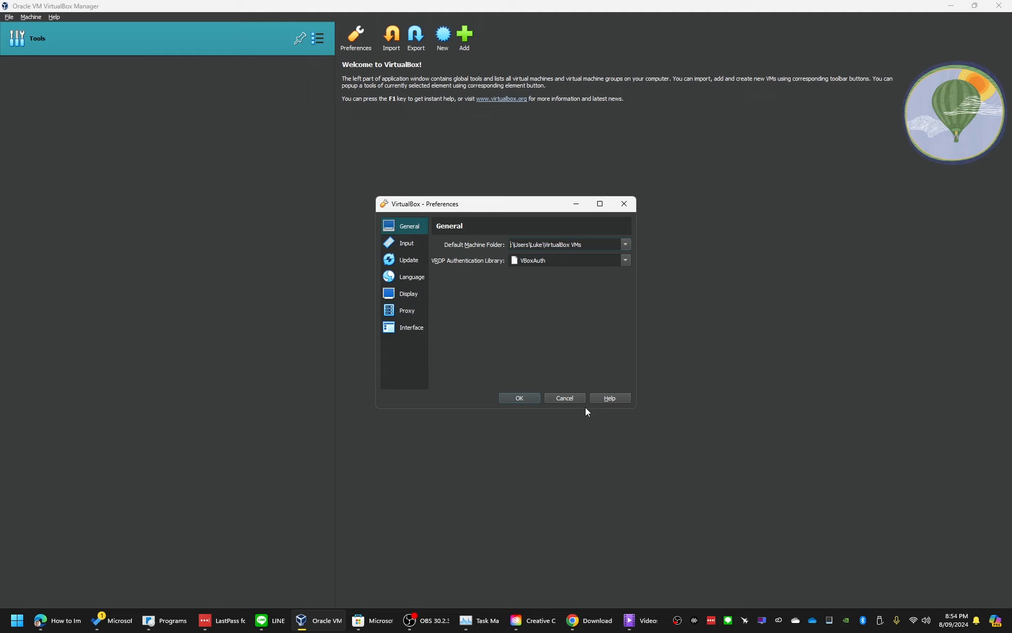
# - Change the default machine folder's drive letter to D and set the update check to once per 1 month
pyautogui.write('D')
pyautogui.click(410, 264)
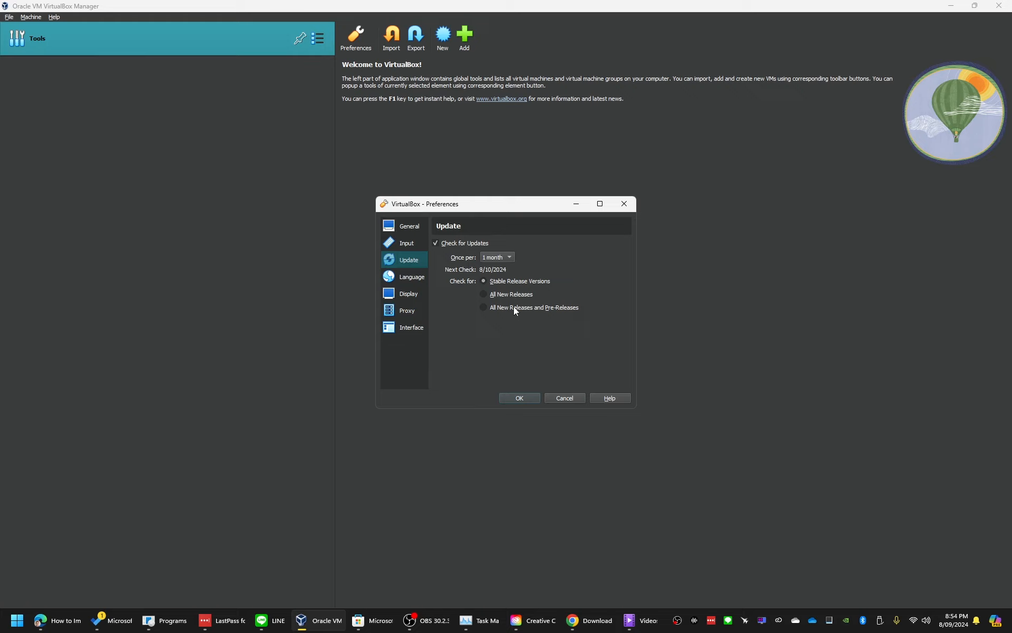
pyautogui.click(501, 258)
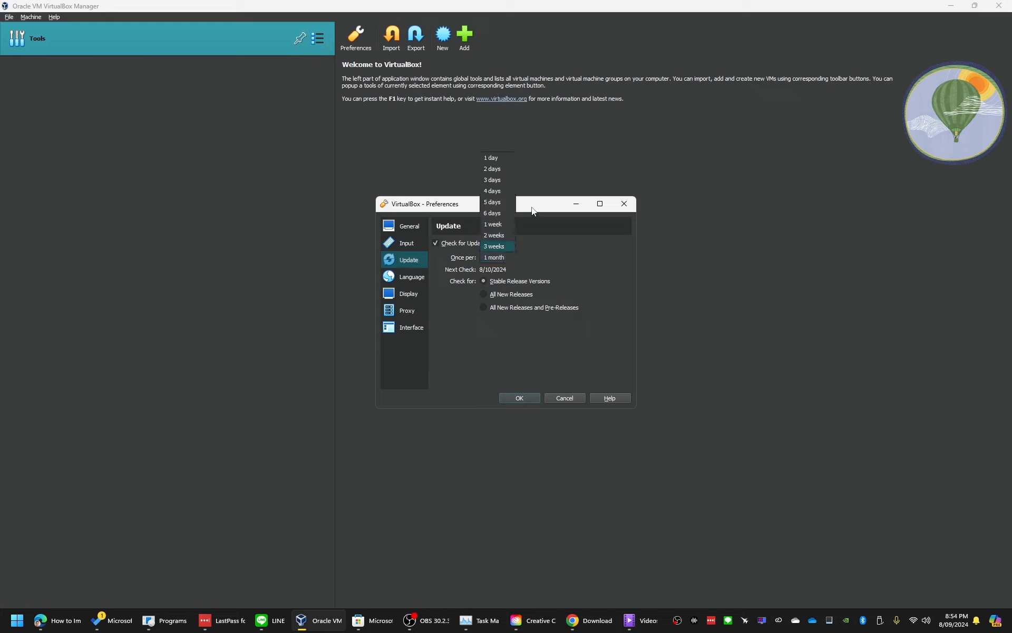
pyautogui.click(504, 257)
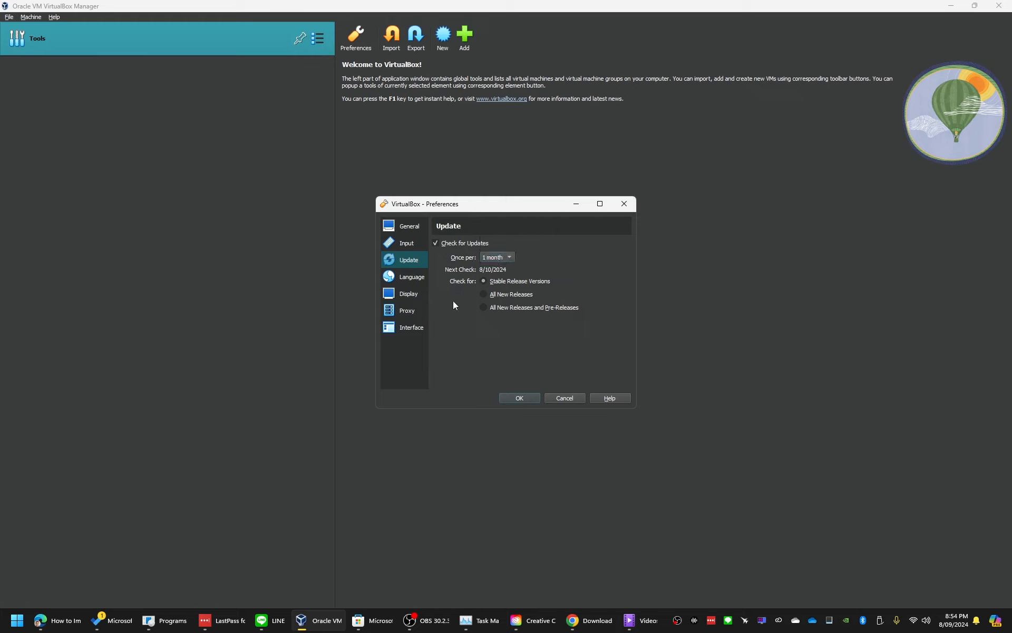
# - Set the interface color theme to Dark and apply the preferences
pyautogui.click(416, 328)
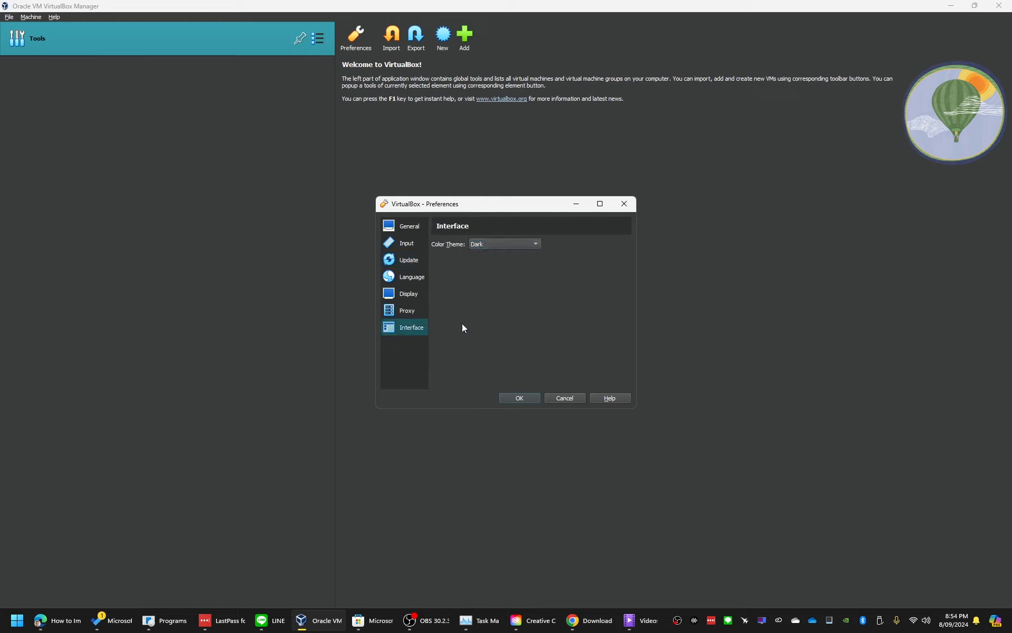
pyautogui.click(495, 245)
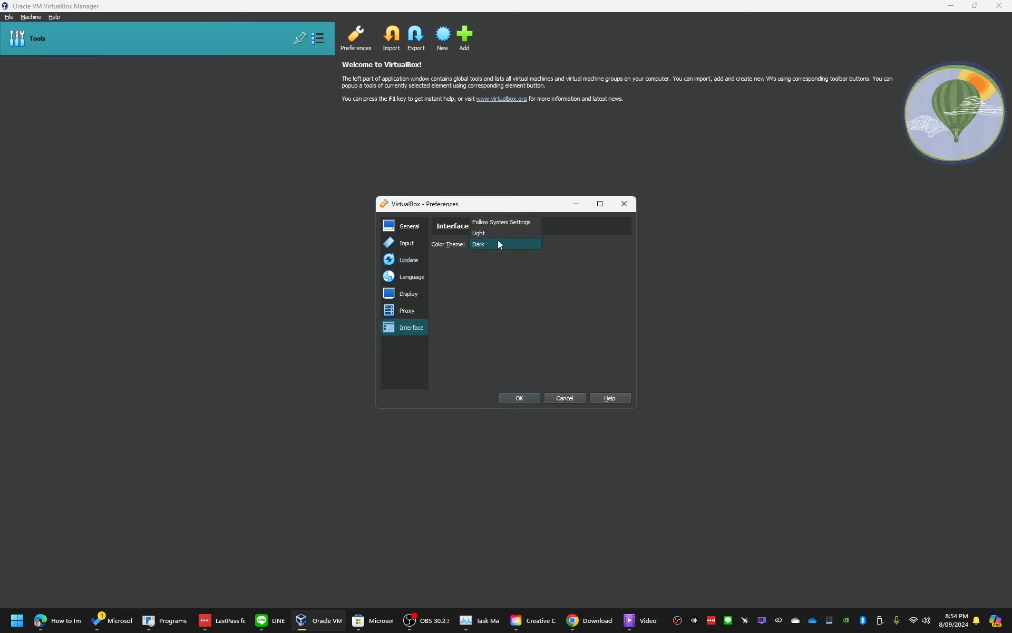
pyautogui.click(508, 244)
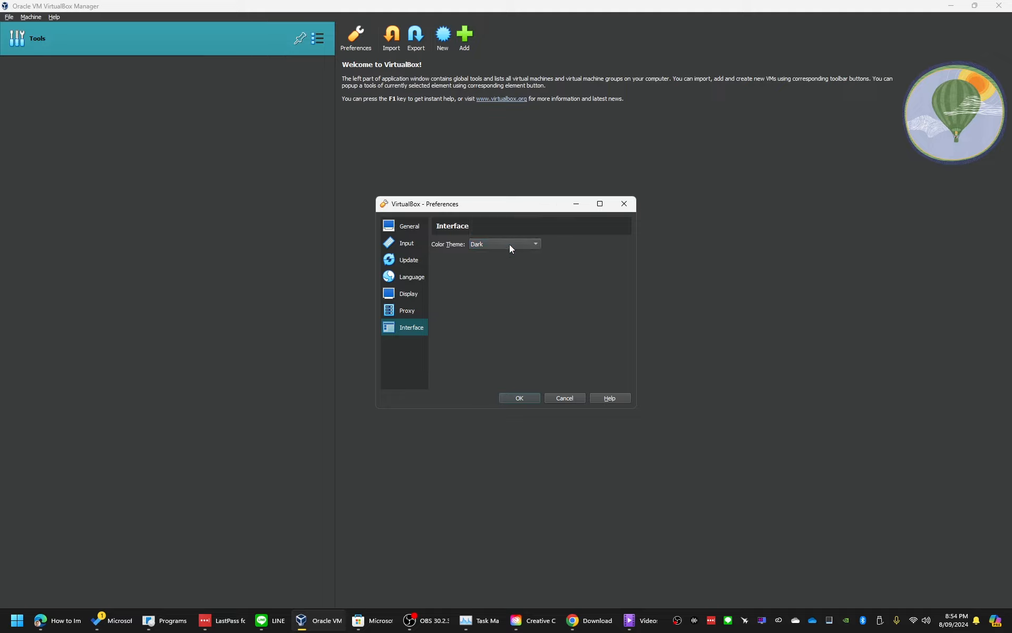
pyautogui.click(521, 398)
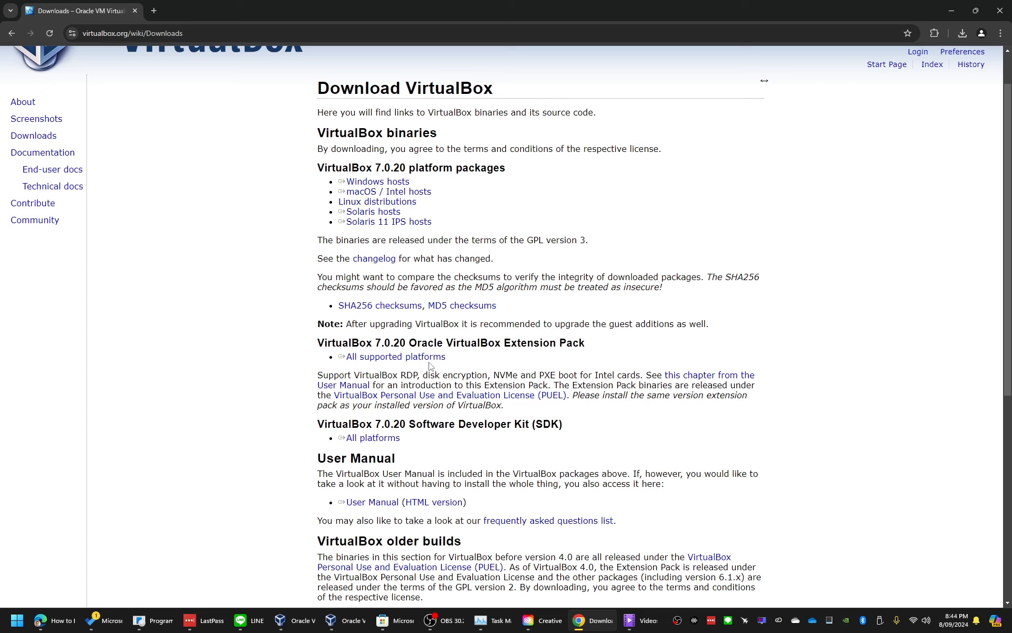
# - From the browser's VirtualBox downloads page, download the 7.0.20 Extension Pack for all supported platforms, install it, and show the installed extensions
pyautogui.click(404, 359)
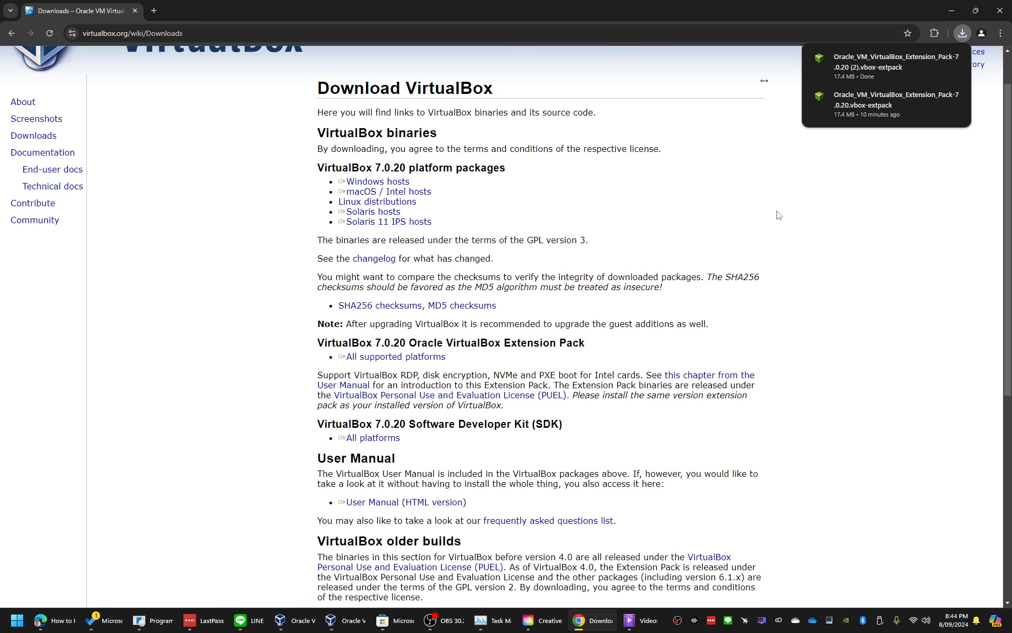
pyautogui.click(874, 68)
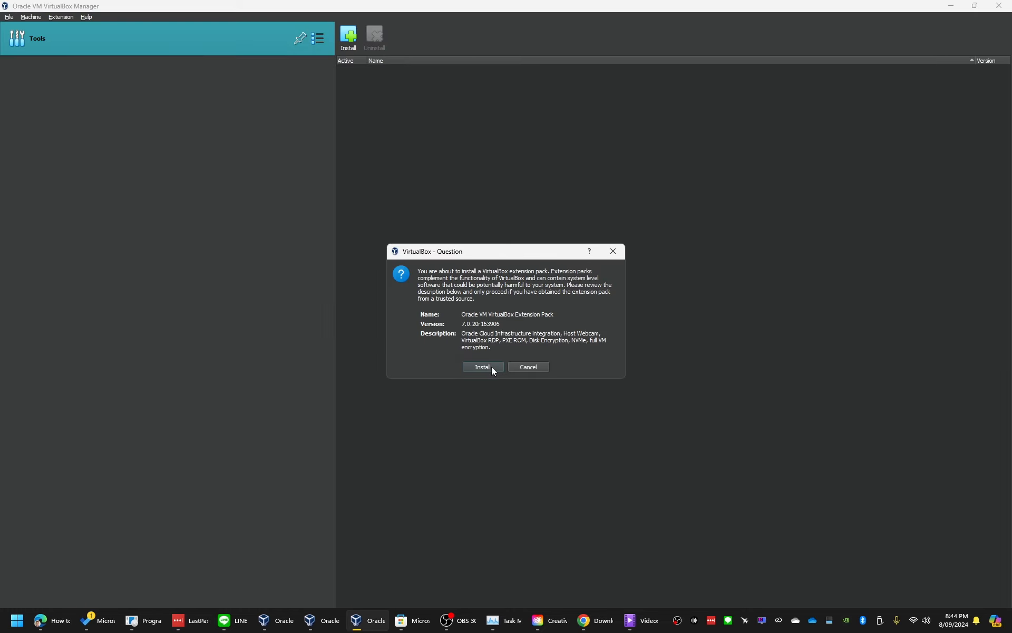
pyautogui.click(491, 366)
pyautogui.moveTo(655, 254); pyautogui.dragTo(649, 402)
pyautogui.click(604, 416)
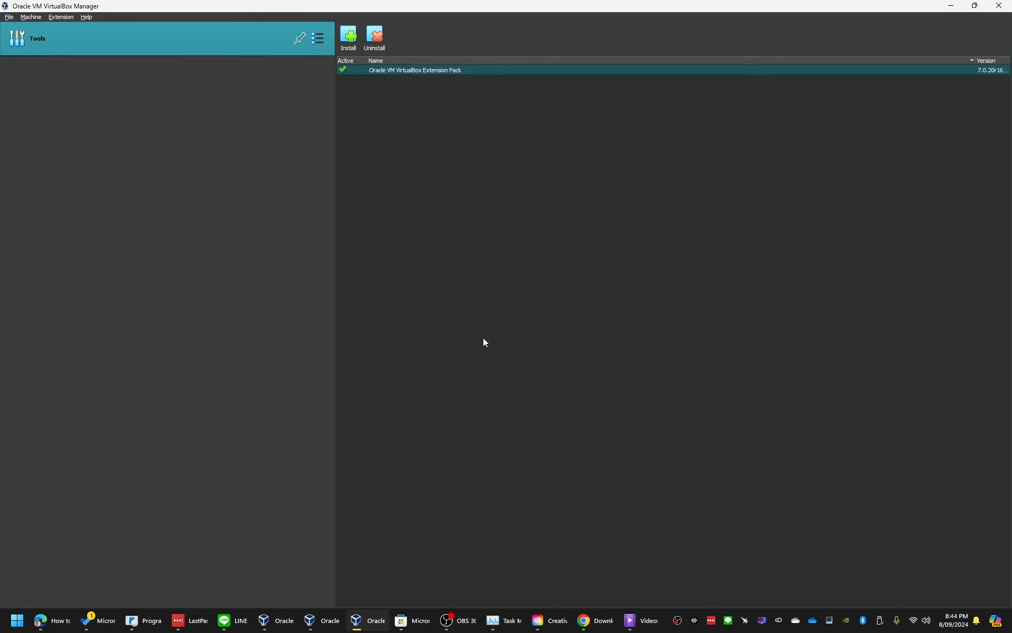
pyautogui.click(319, 38)
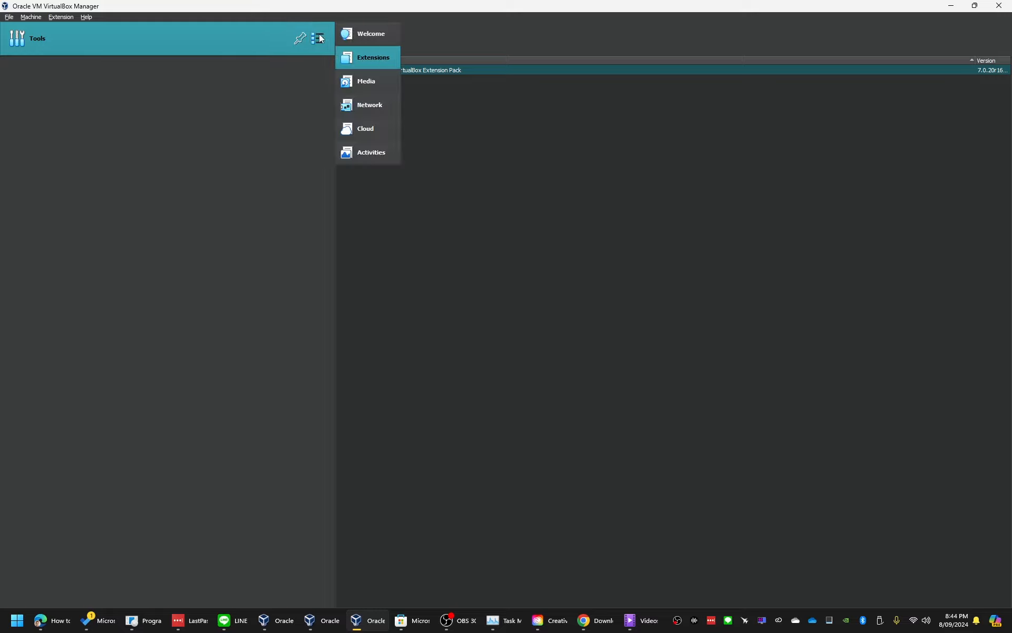
pyautogui.click(370, 62)
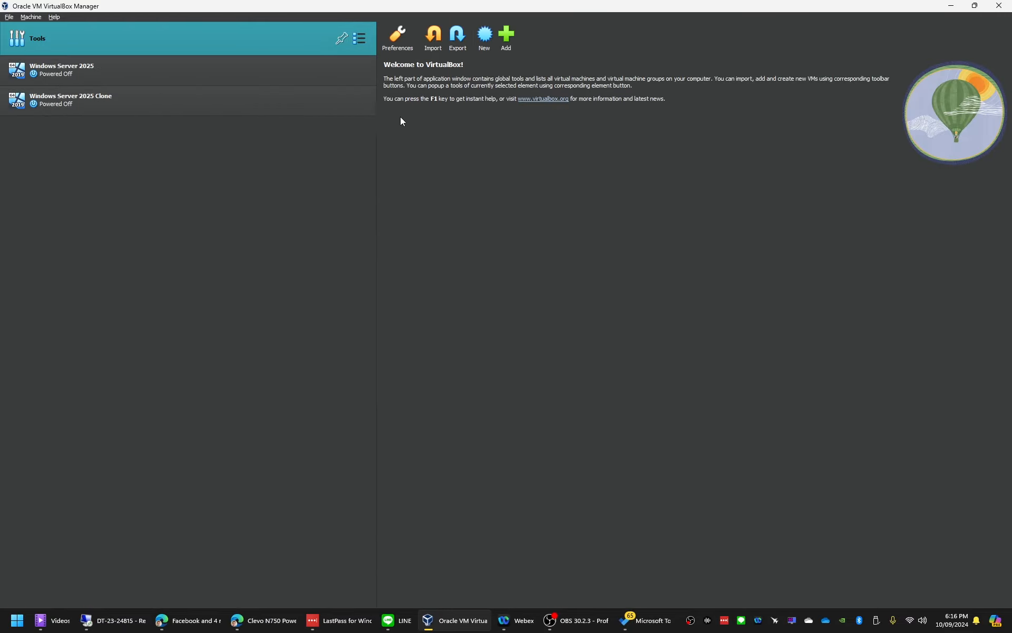
# - Start creating a virtual hard disk in the media manager as a VDI without pre-allocating its full size
pyautogui.click(359, 38)
pyautogui.click(404, 87)
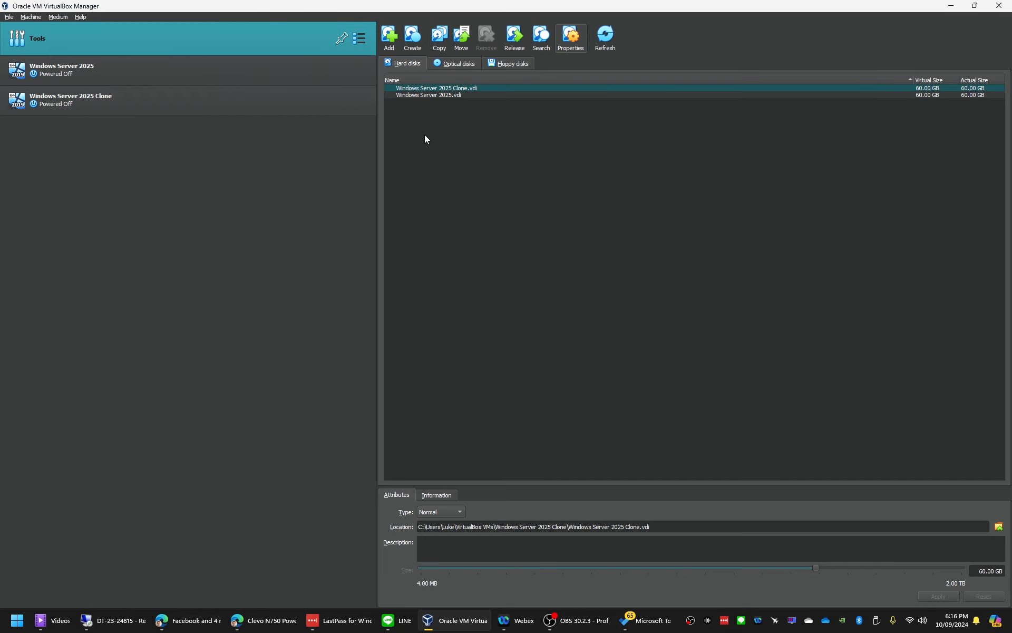
pyautogui.click(413, 36)
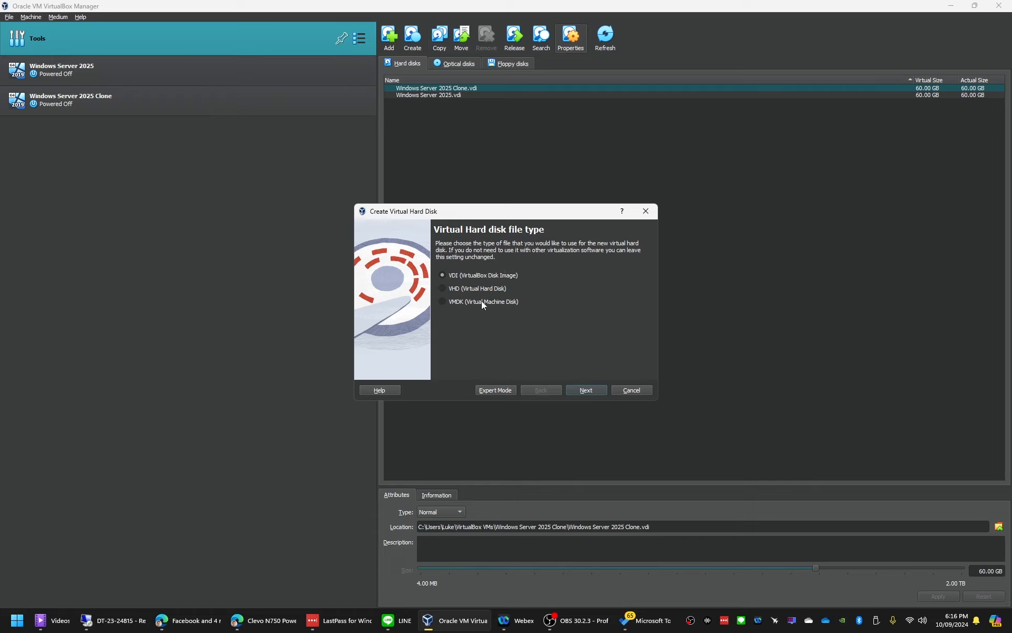
pyautogui.click(590, 391)
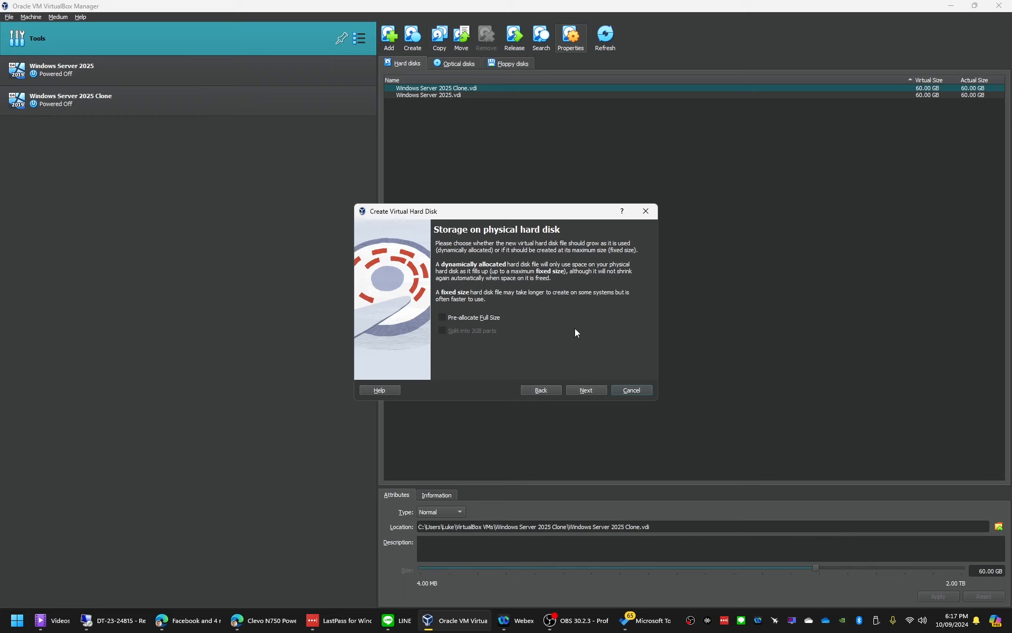
pyautogui.click(594, 390)
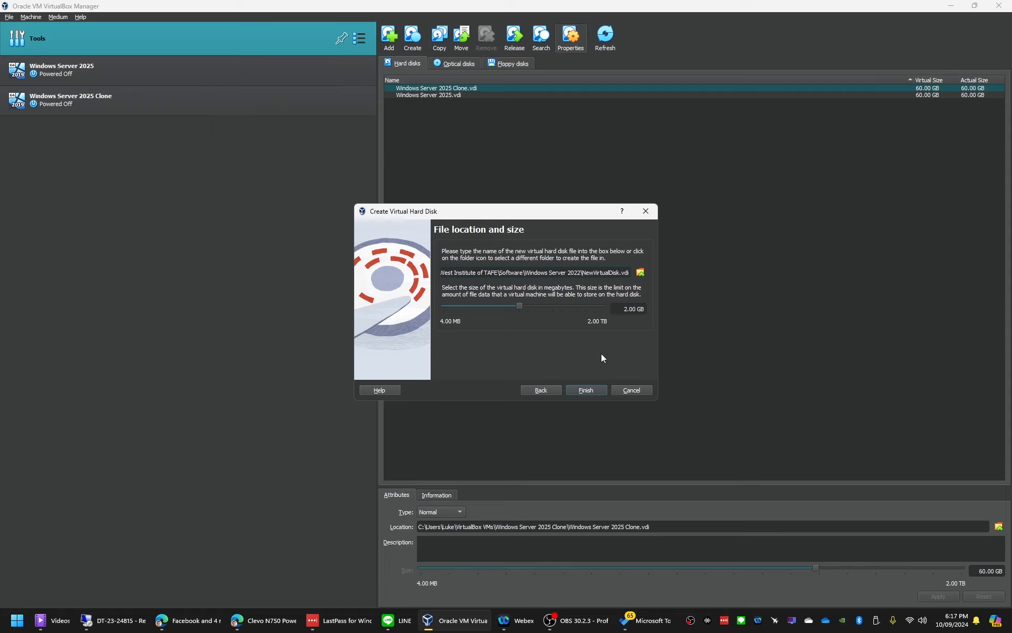
# - Name the new disk file NewVirtualDisk_Server2025.vdi, set its size to 20.00 GB, and create it
pyautogui.press('BackSpace')
pyautogui.press('BackSpace')
pyautogui.press('BackSpace')
pyautogui.press('BackSpace')
pyautogui.write('_Serve')
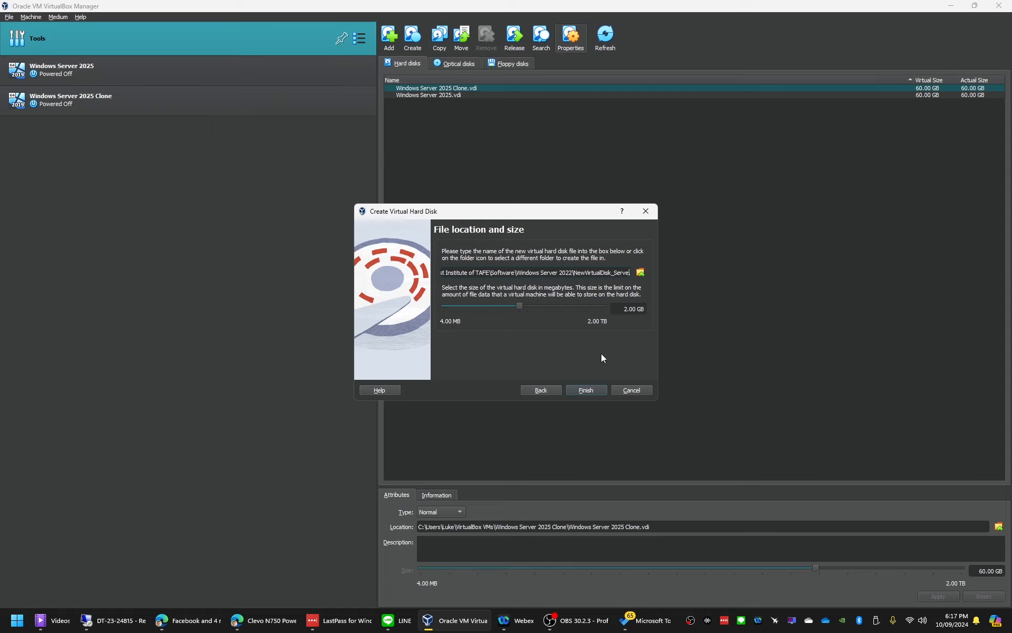
pyautogui.write('r2022')
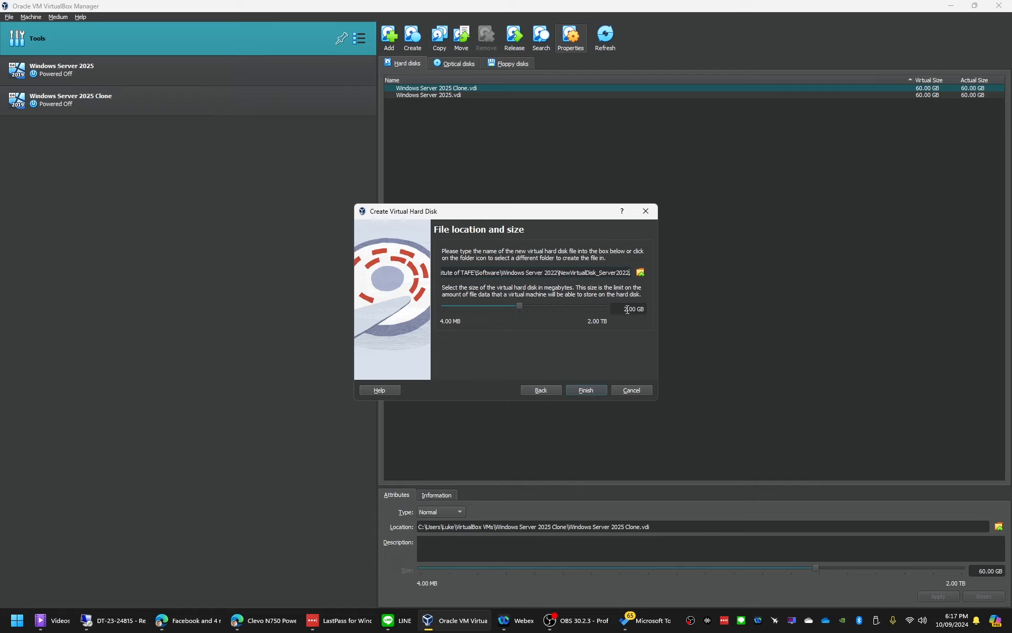
pyautogui.write('.')
pyautogui.write('v')
pyautogui.write('5')
pyautogui.press('Tab')
pyautogui.write('0')
pyautogui.click(596, 387)
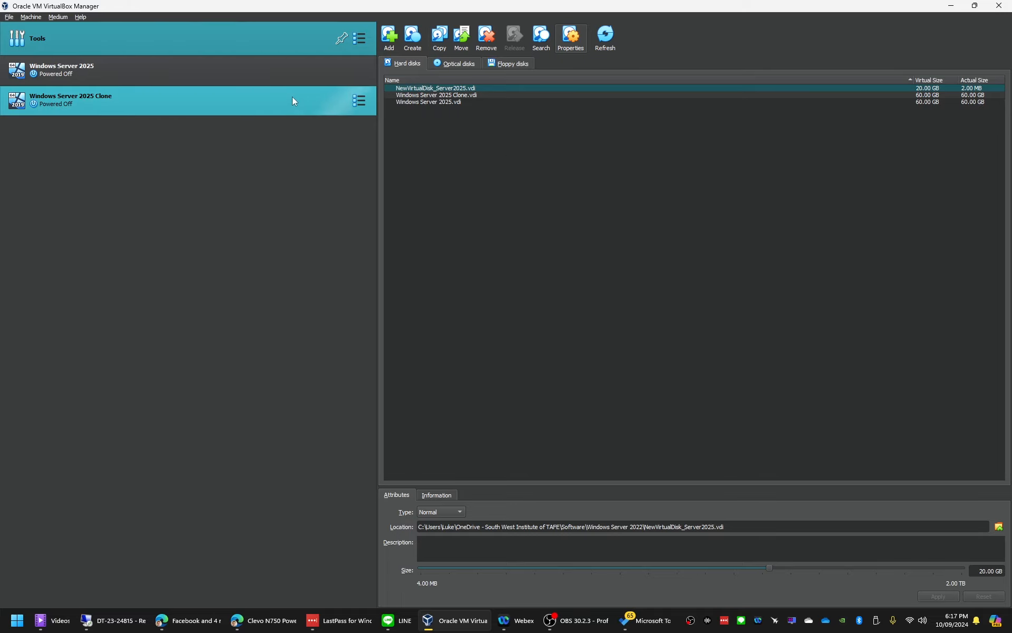
# - Attach NewVirtualDisk_Server2025.vdi to the SATA controller of the Windows Server 2025 machine and save its settings
pyautogui.click(238, 72)
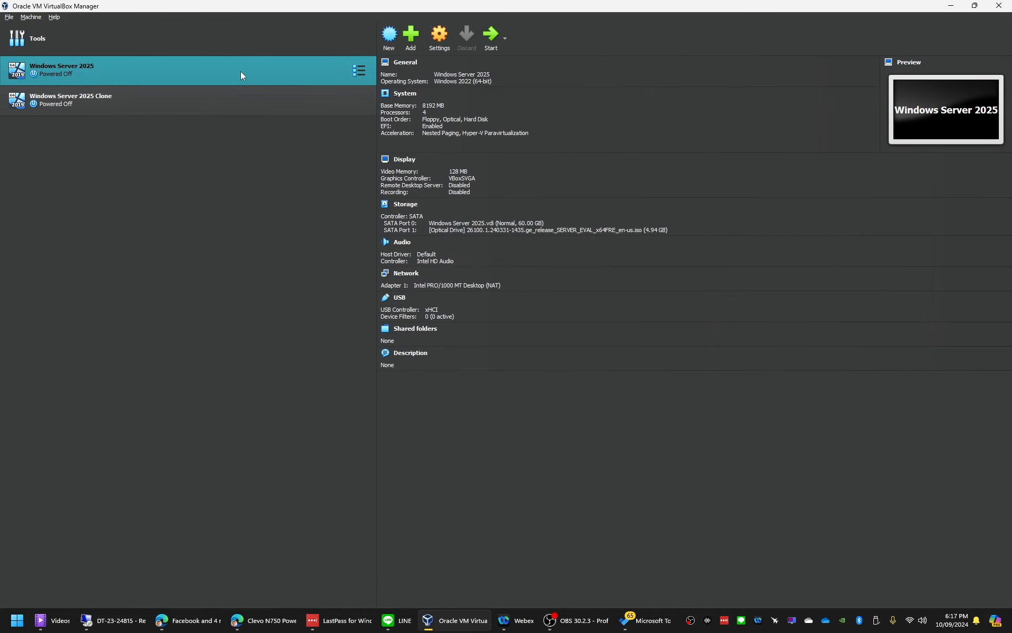
pyautogui.click(444, 44)
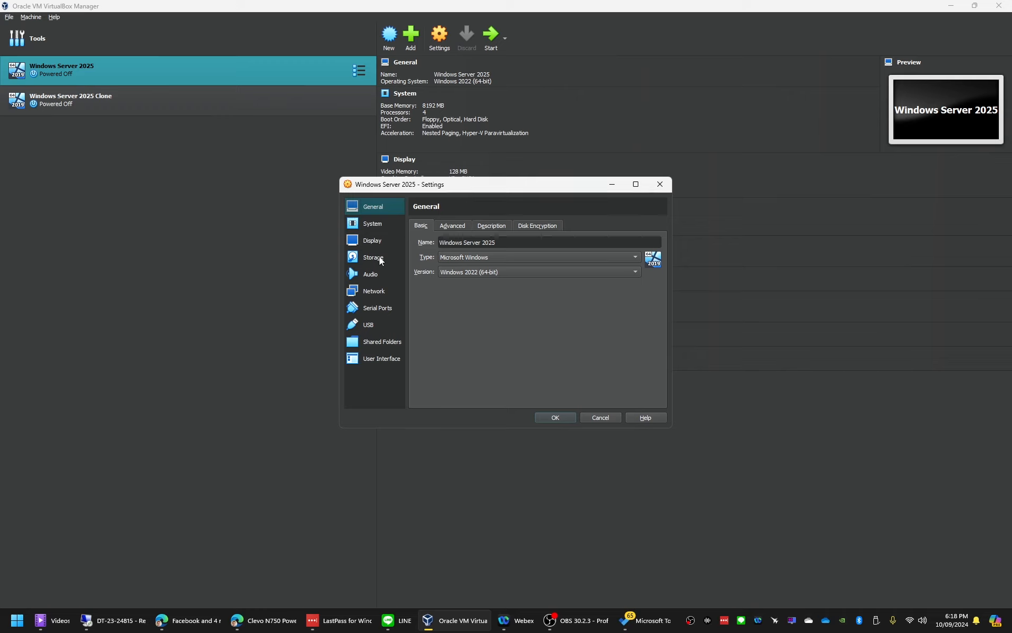
pyautogui.click(376, 258)
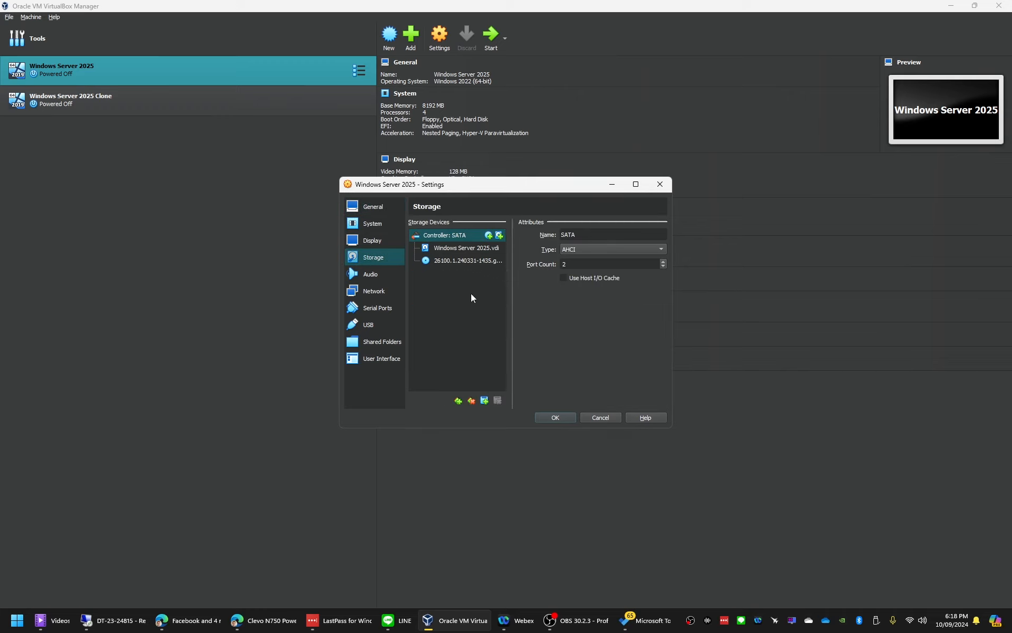
pyautogui.click(500, 237)
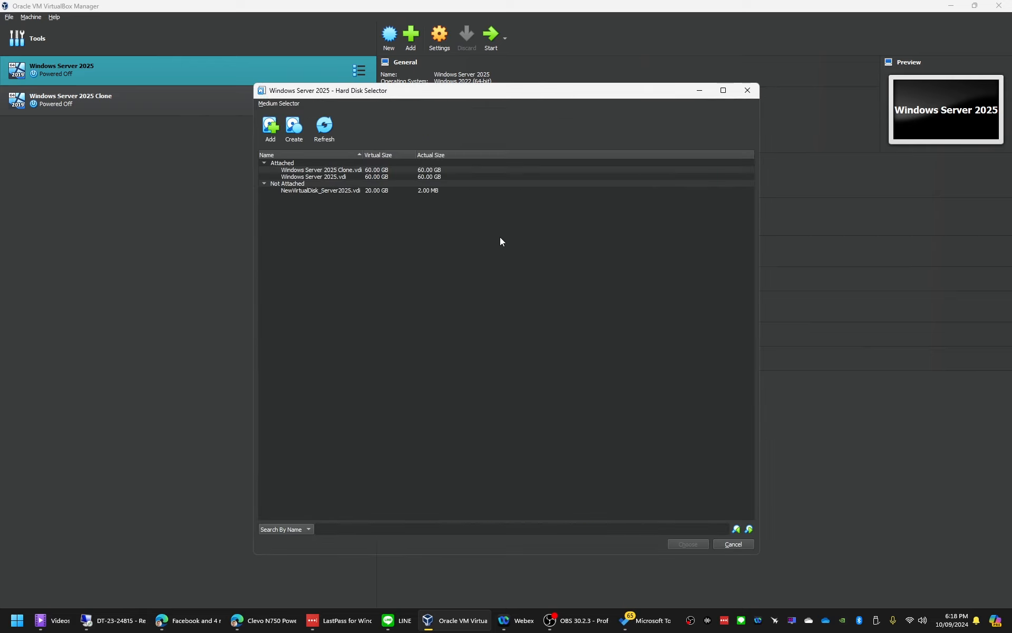
pyautogui.click(330, 191)
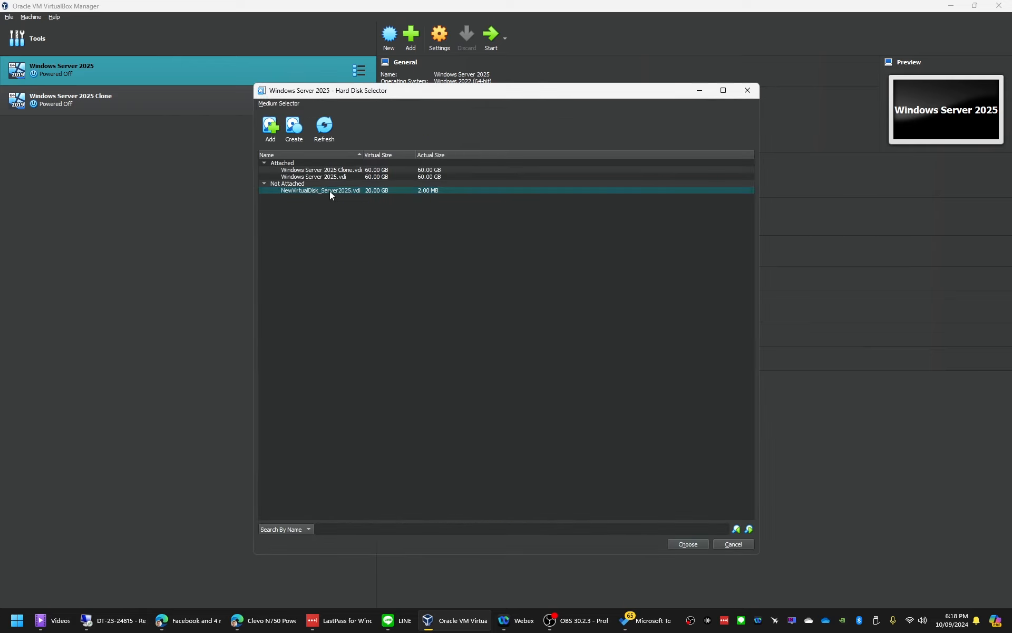
pyautogui.click(690, 544)
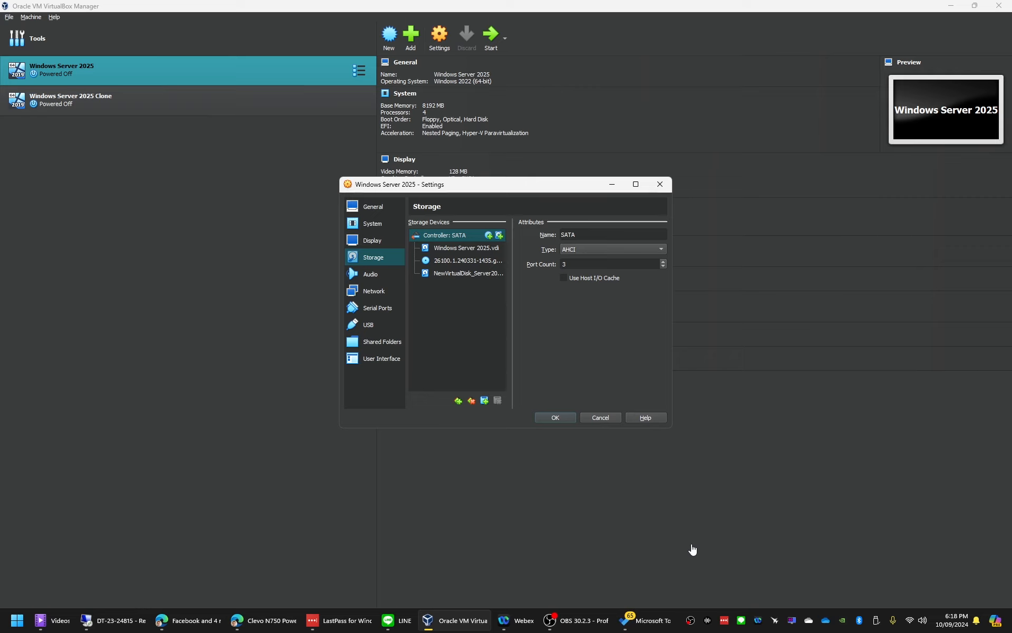
pyautogui.click(568, 416)
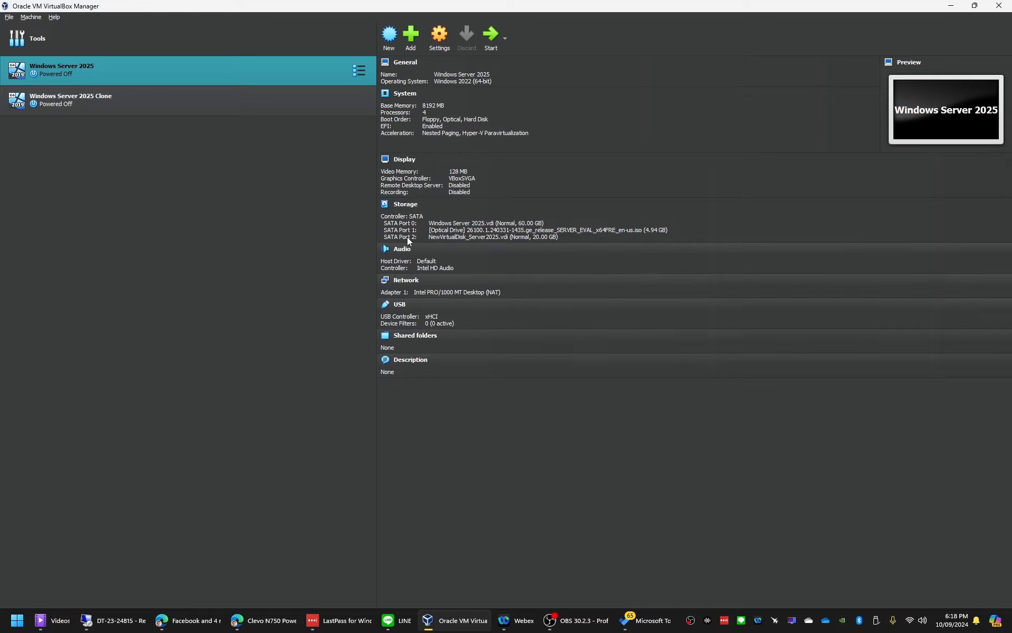
# - Review the Windows Server 2025 machine's available tools and the optical and floppy disk lists in the media manager
pyautogui.click(357, 71)
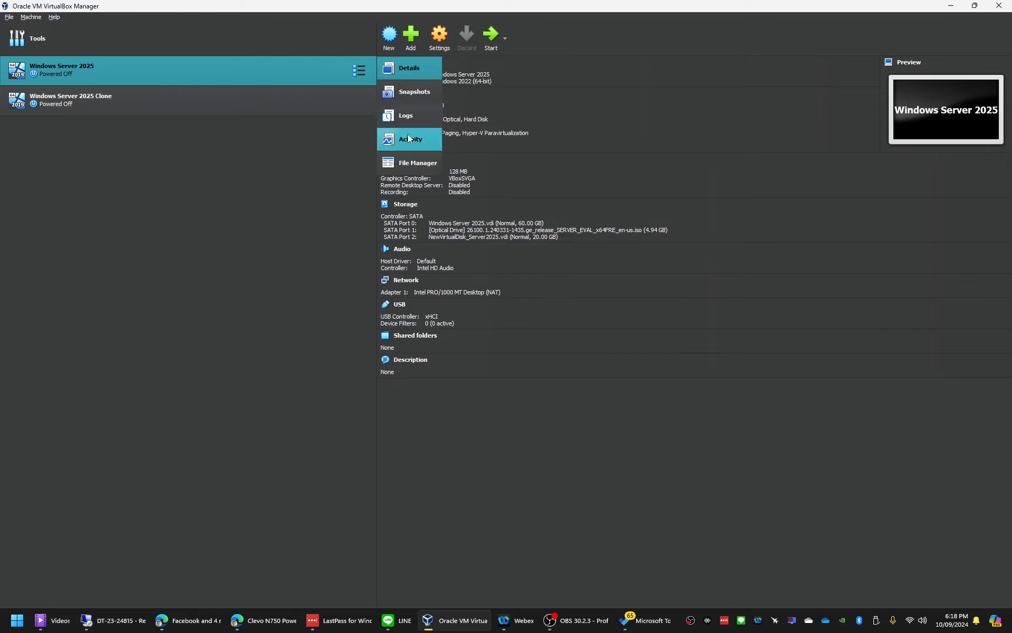
pyautogui.click(368, 30)
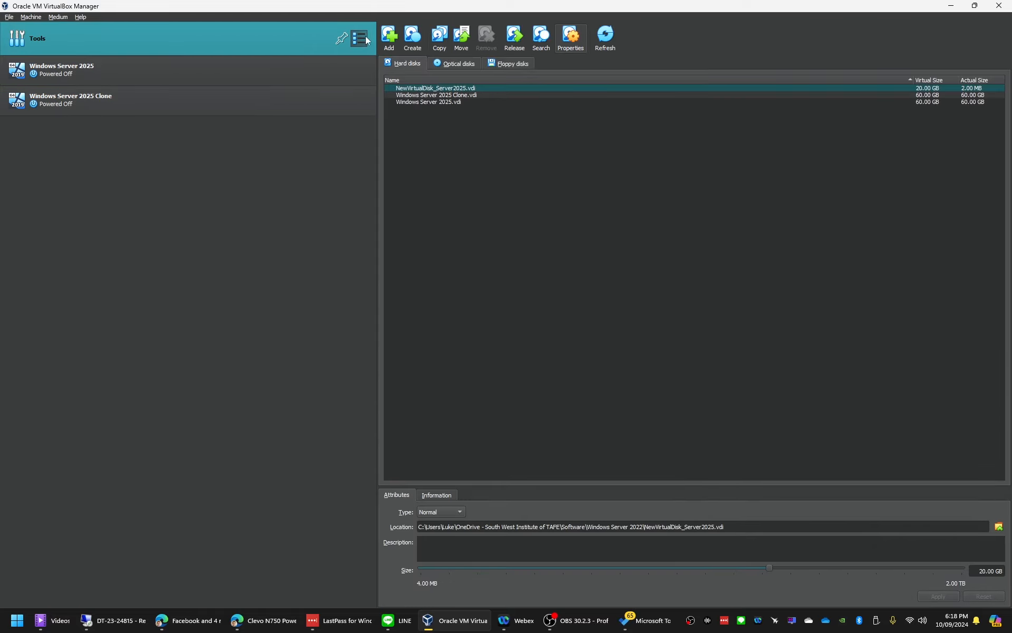
pyautogui.click(464, 95)
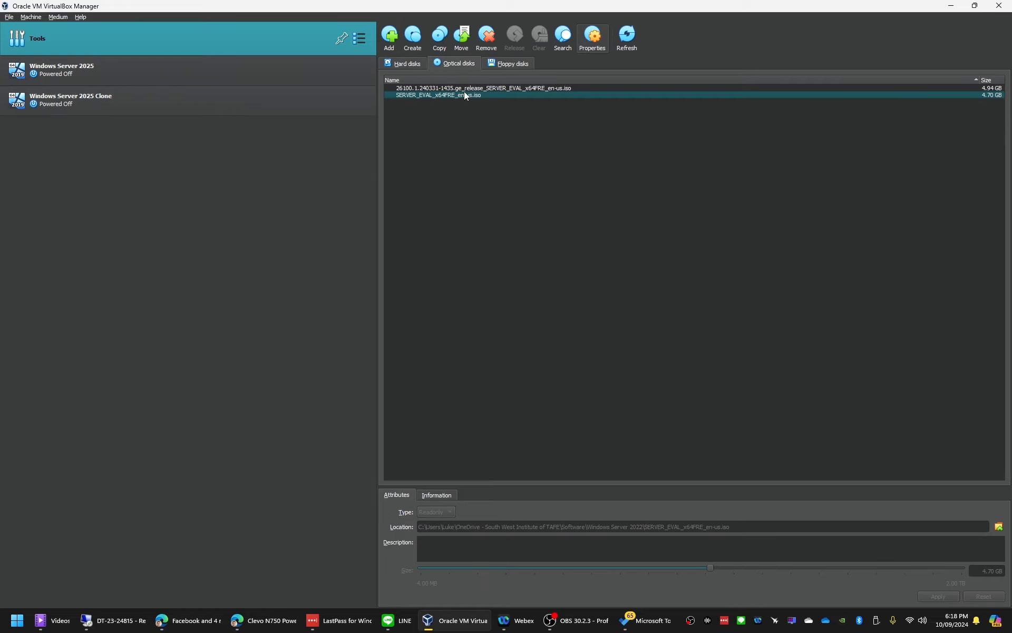
pyautogui.click(505, 64)
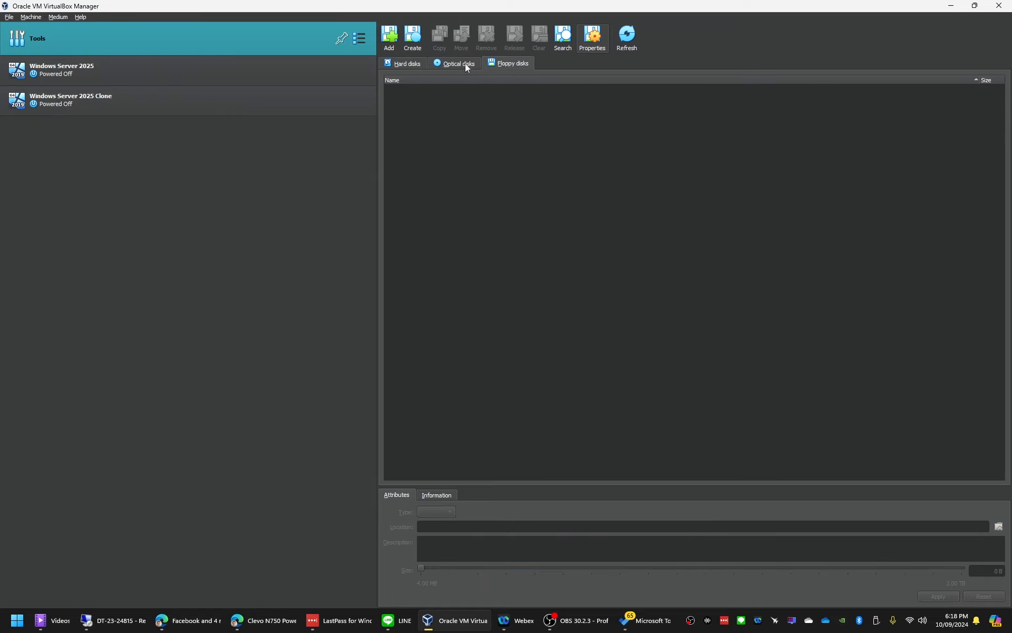
pyautogui.click(465, 66)
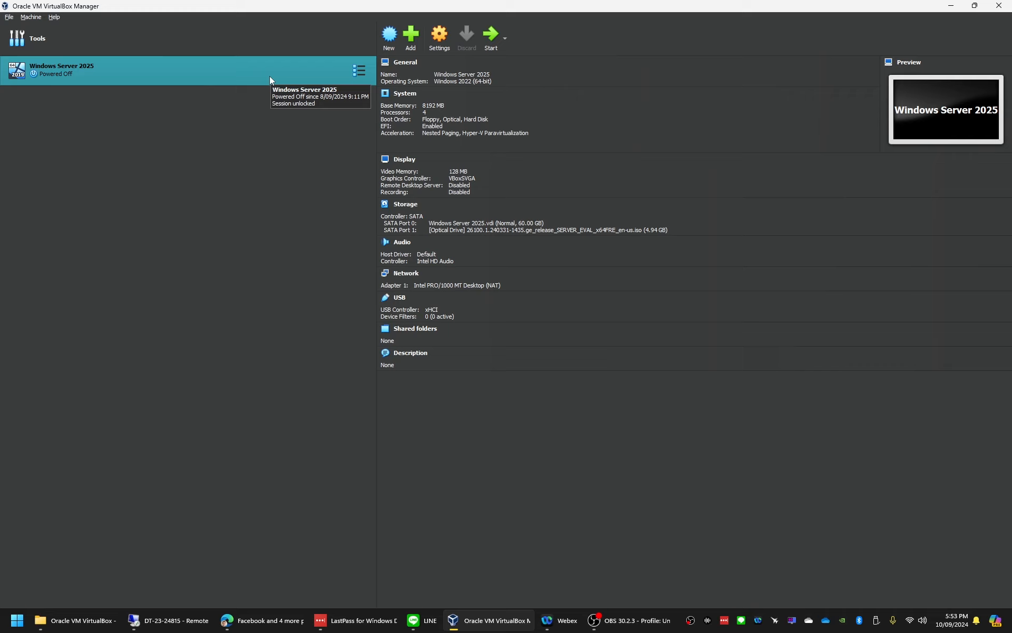
# - Start cloning Windows Server 2025 as Windows Server 2025 Clone, with new MAC addresses generated for all network adapters
pyautogui.rightClick(242, 78)
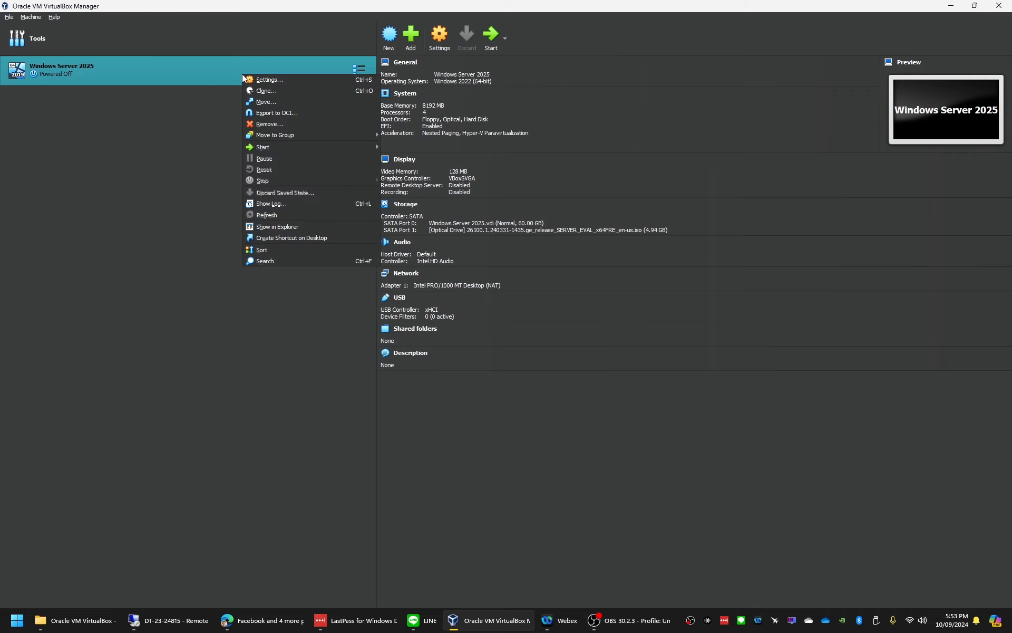
pyautogui.click(267, 90)
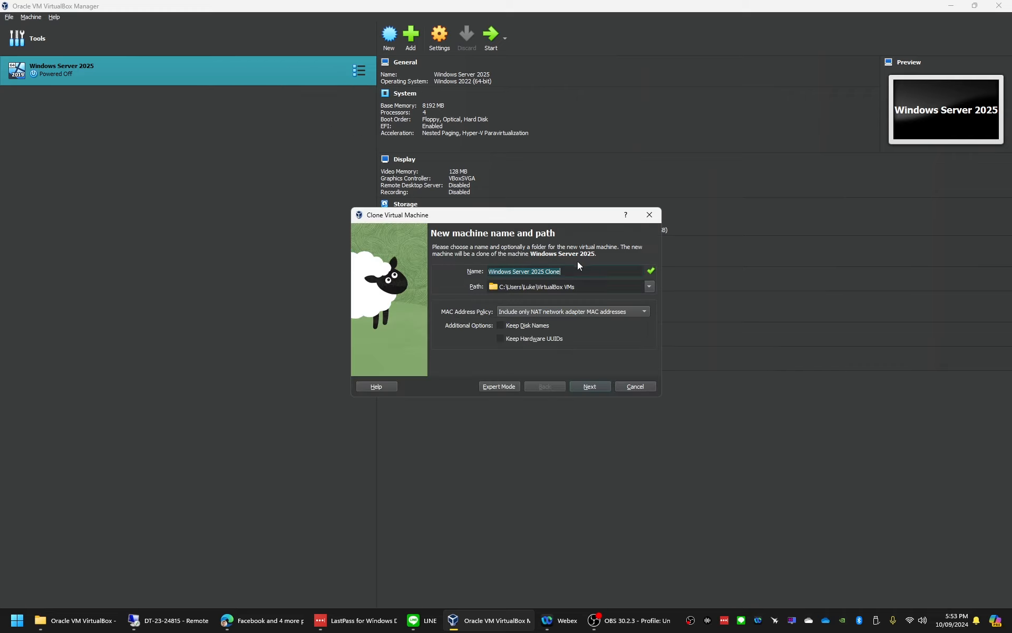
pyautogui.click(595, 273)
pyautogui.click(562, 311)
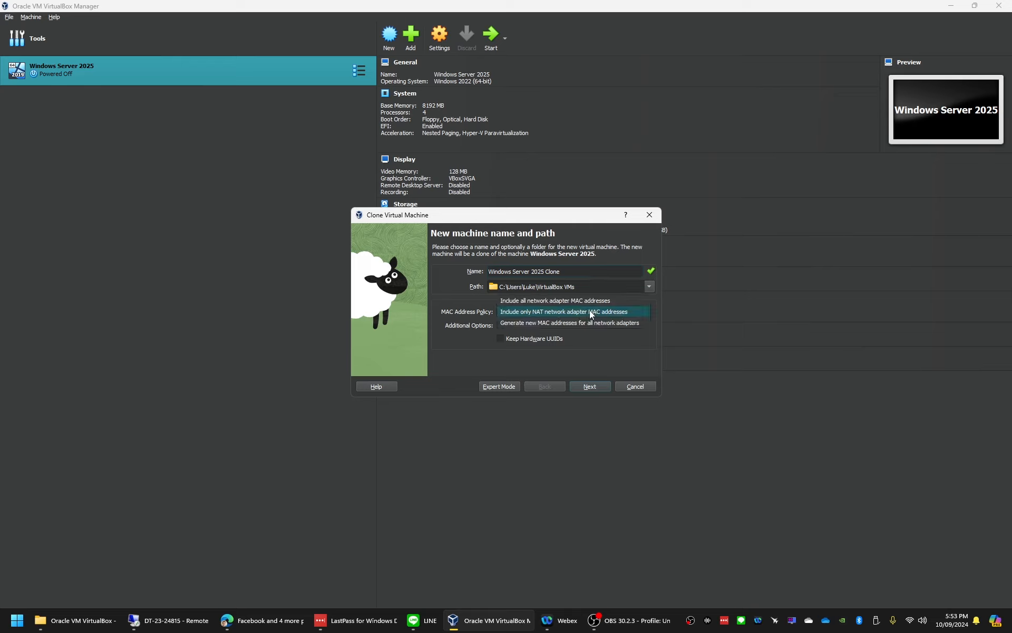
pyautogui.click(570, 322)
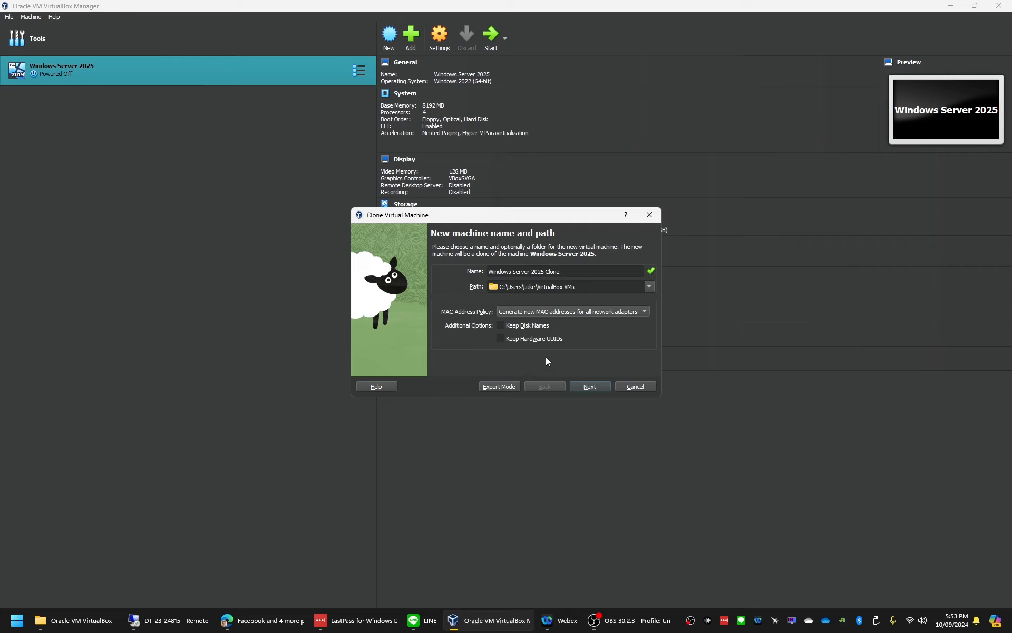
# - Accept the clone's name, path and MAC address policy and continue with the cloning
pyautogui.click(587, 385)
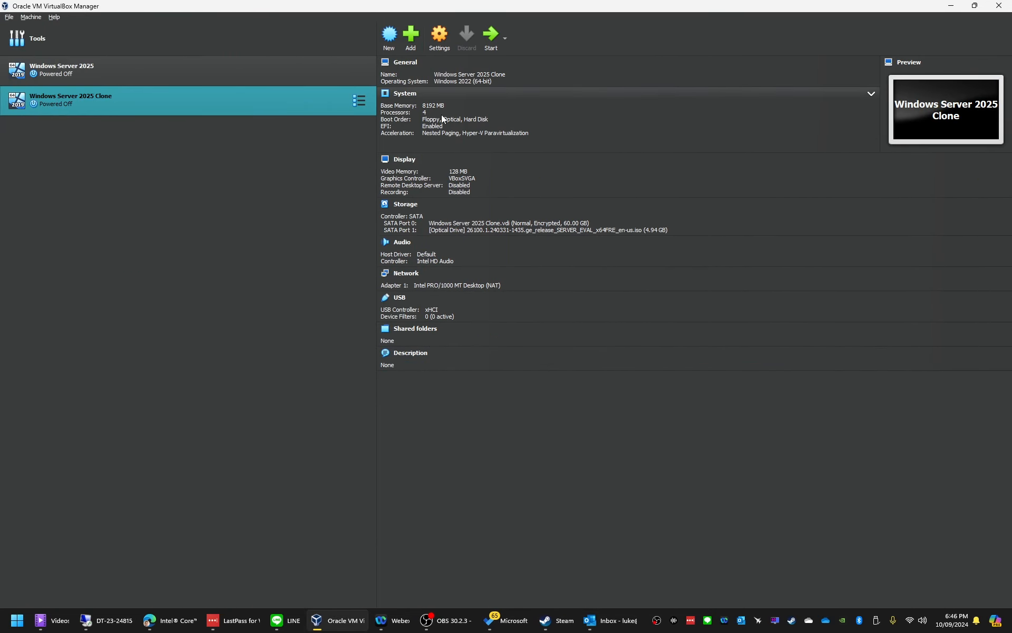
# - Open the settings of Windows Server 2025 Clone and review its motherboard, processor and acceleration options
pyautogui.click(437, 50)
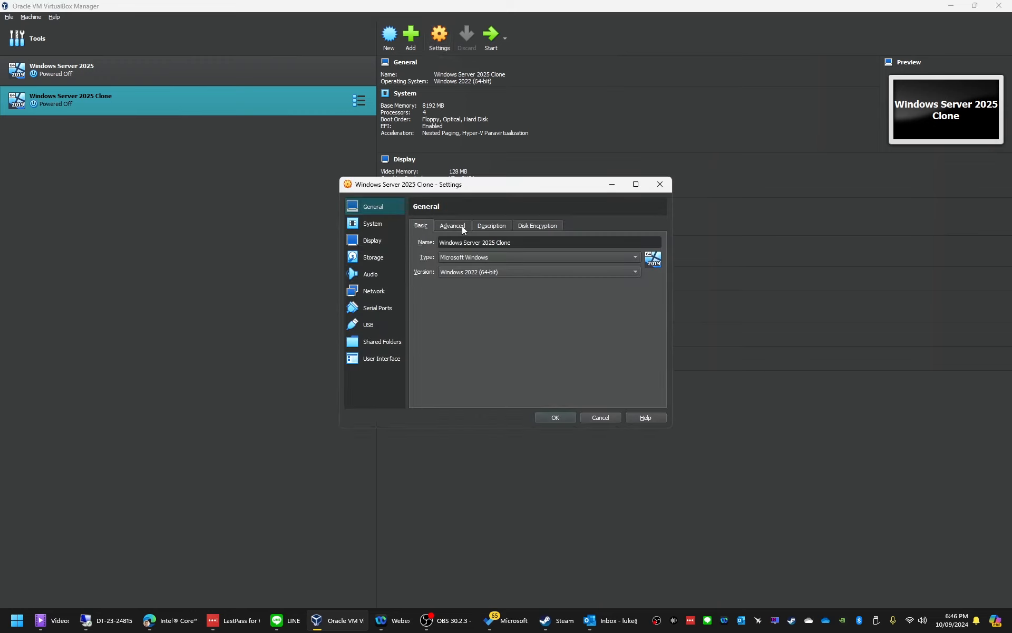
pyautogui.click(378, 226)
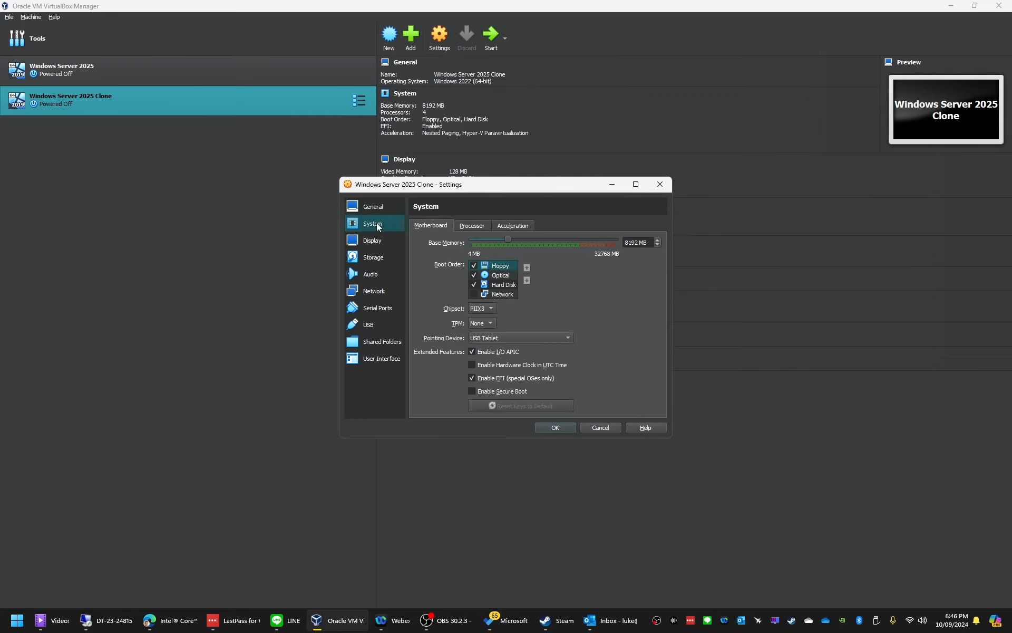
pyautogui.click(471, 226)
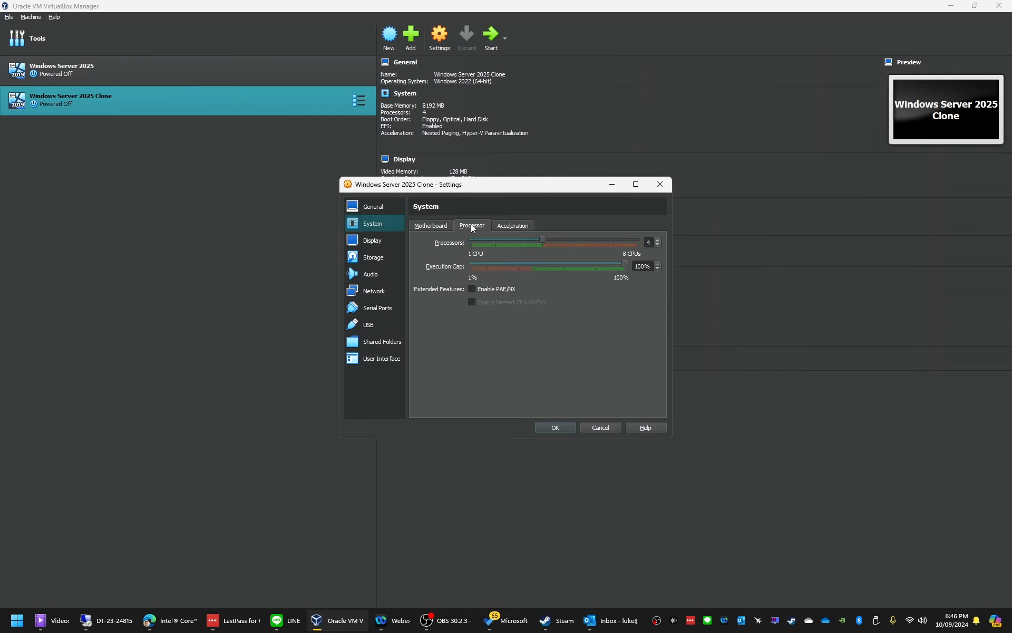
pyautogui.click(511, 226)
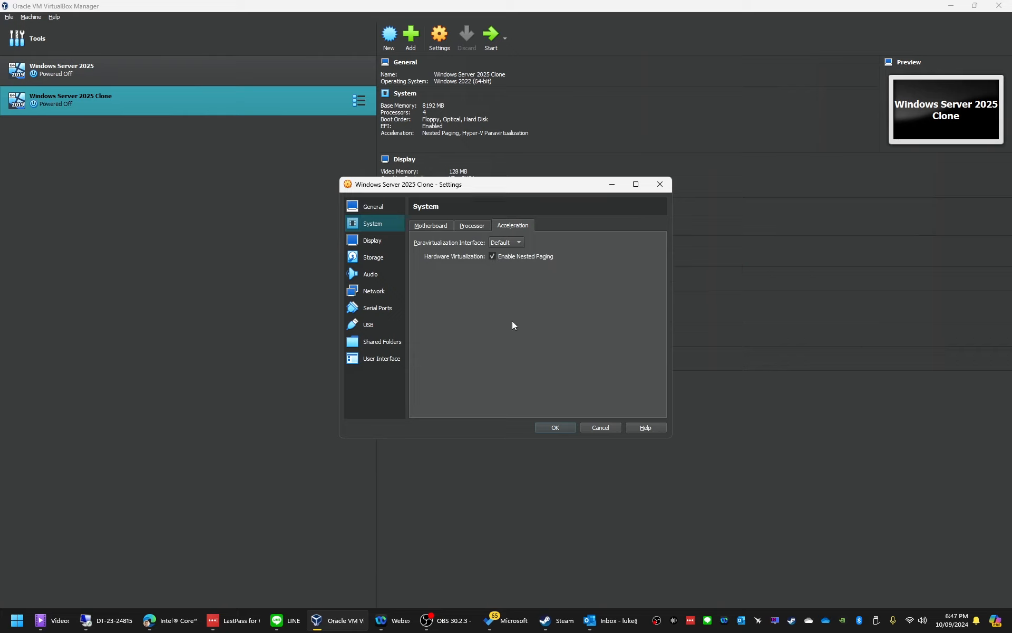
# - Switch to Microsoft Edge, check the virtualization technologies on the Intel Core i7-4790K specifications page, and return to VirtualBox
pyautogui.click(183, 620)
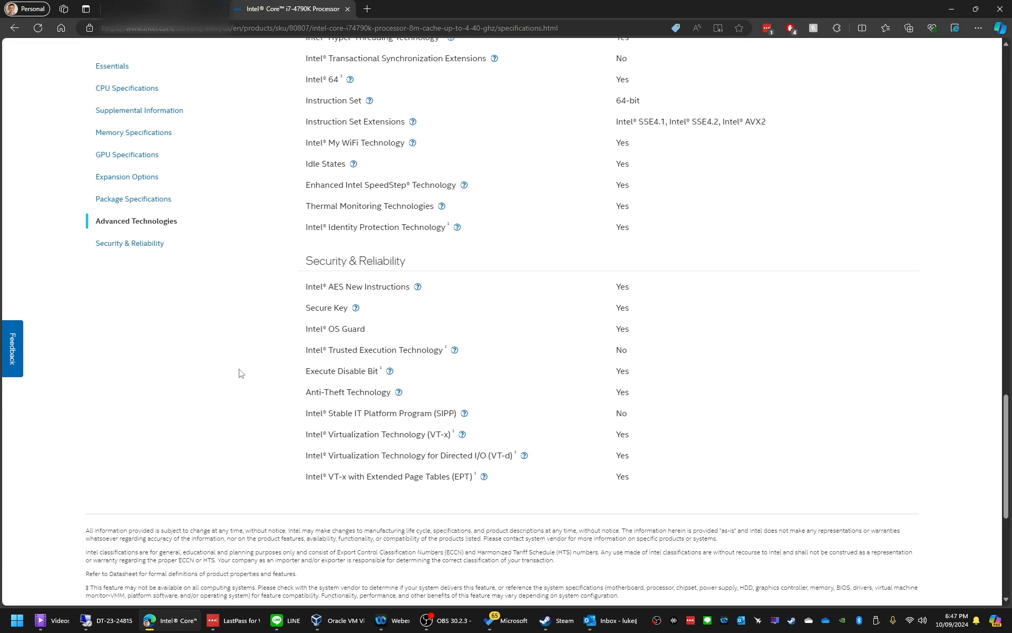
pyautogui.scroll(1, 239, 376)
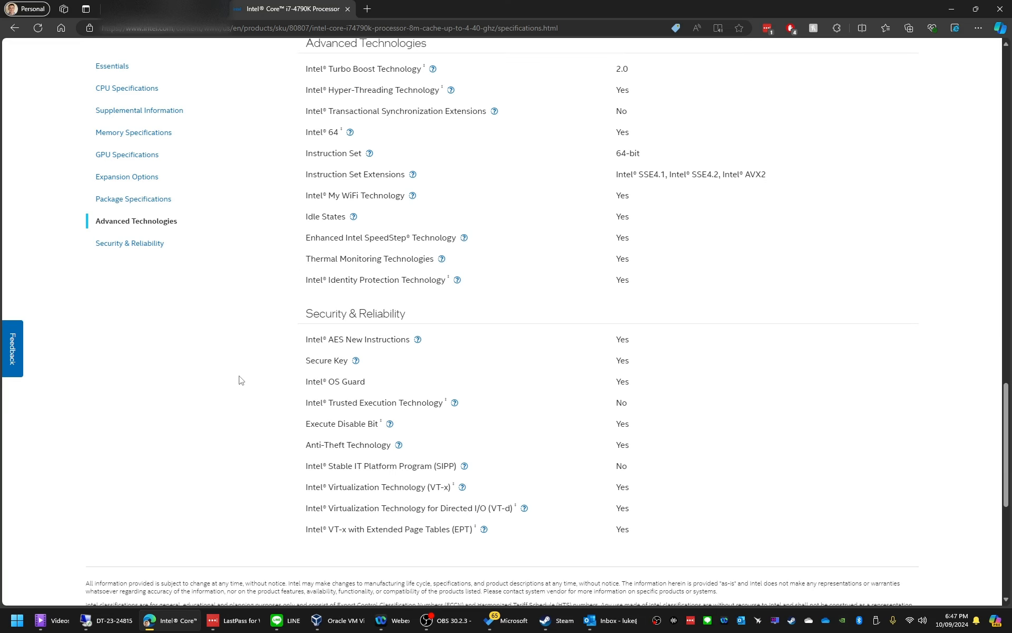
pyautogui.scroll(-1, 239, 376)
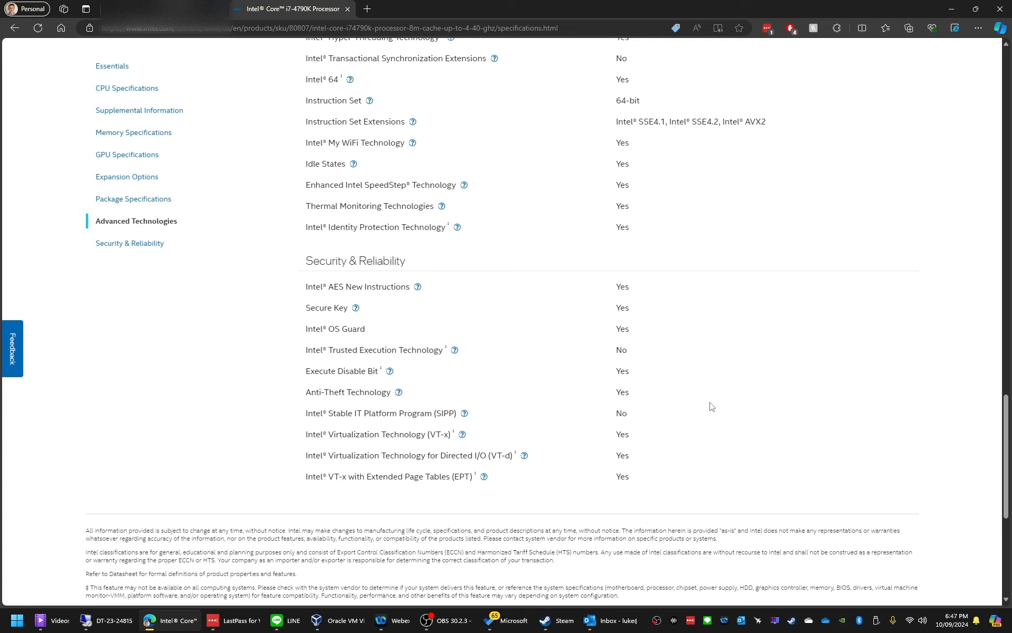
pyautogui.click(950, 10)
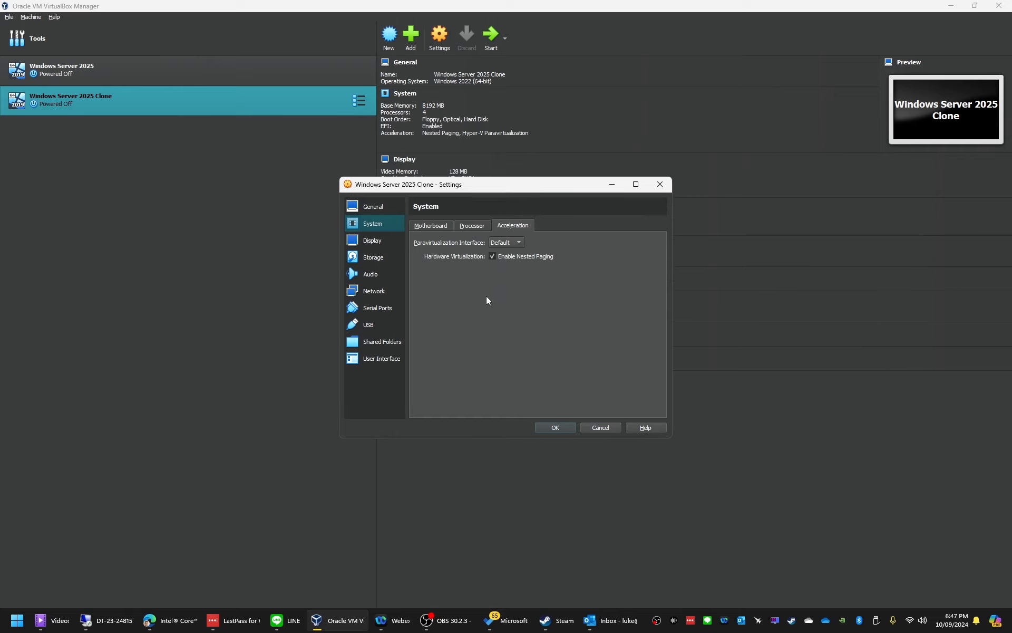
# - Examine the processor options and display settings of Windows Server 2025 Clone
pyautogui.click(467, 224)
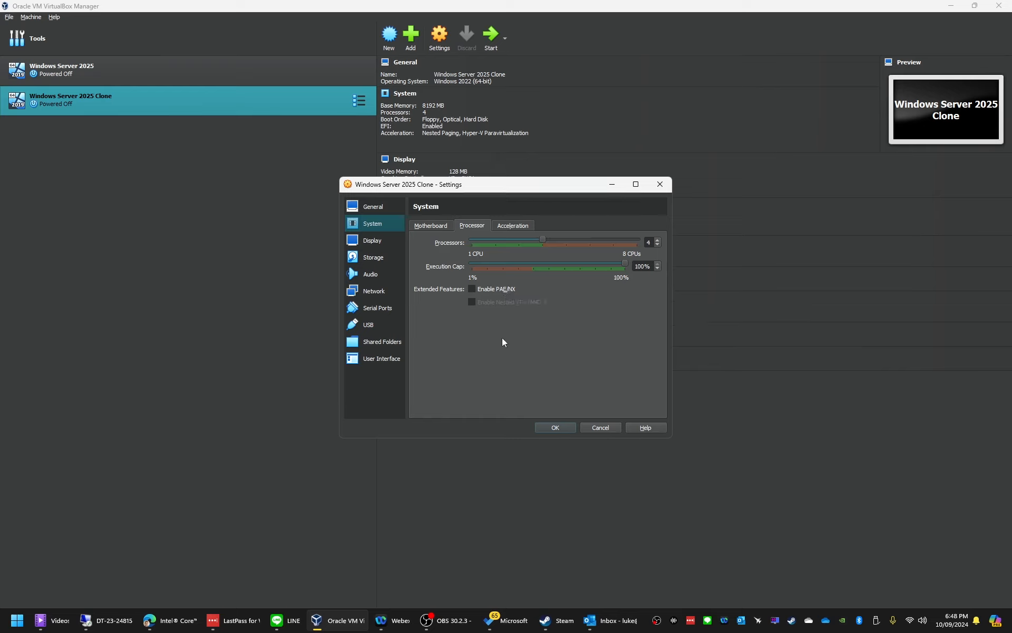
pyautogui.click(388, 242)
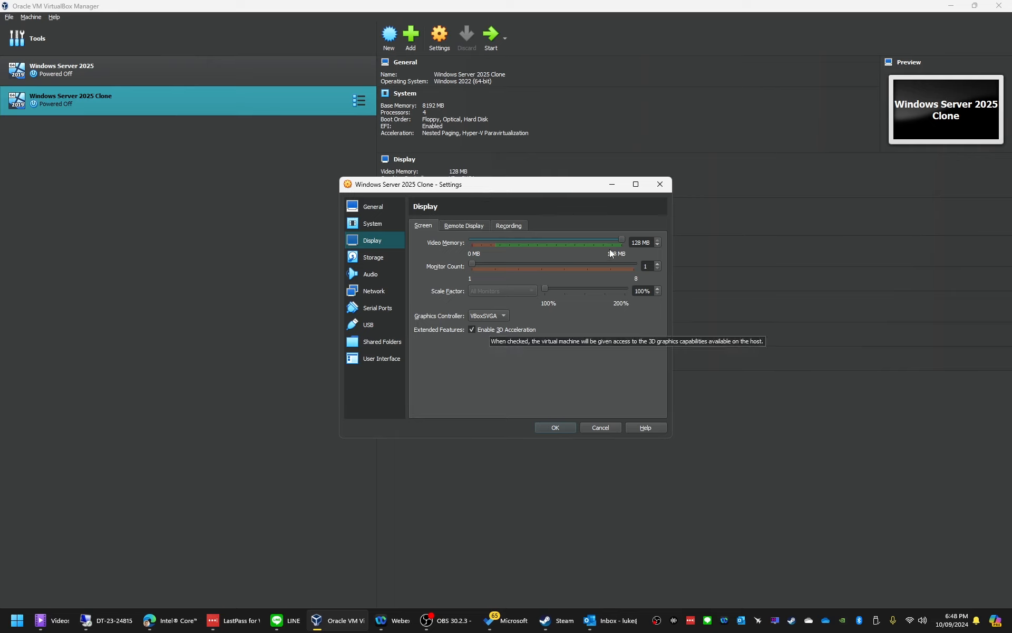
pyautogui.click(557, 425)
pyautogui.click(441, 42)
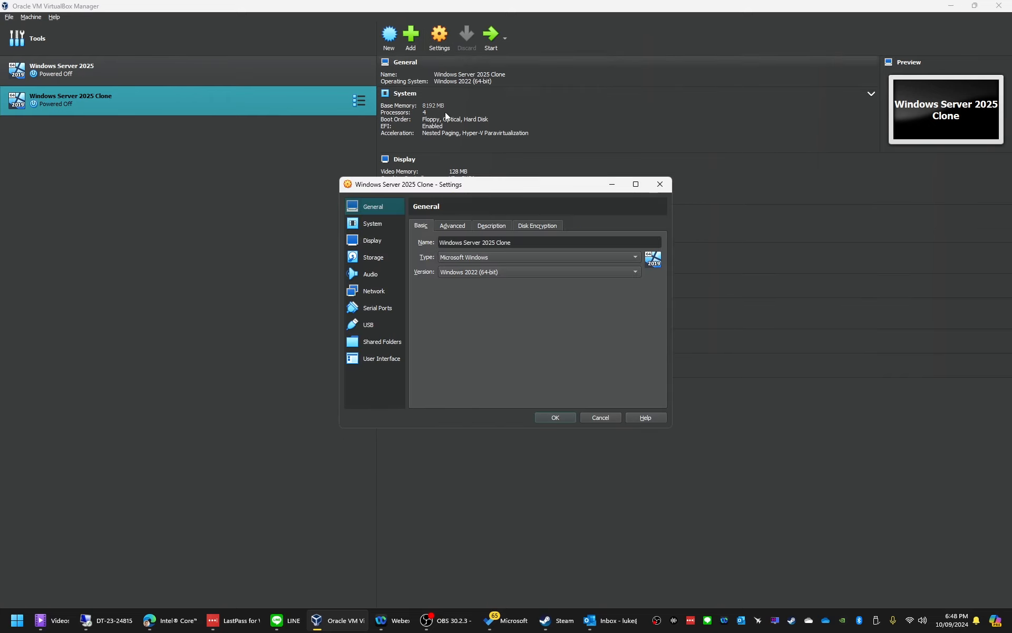
pyautogui.click(372, 243)
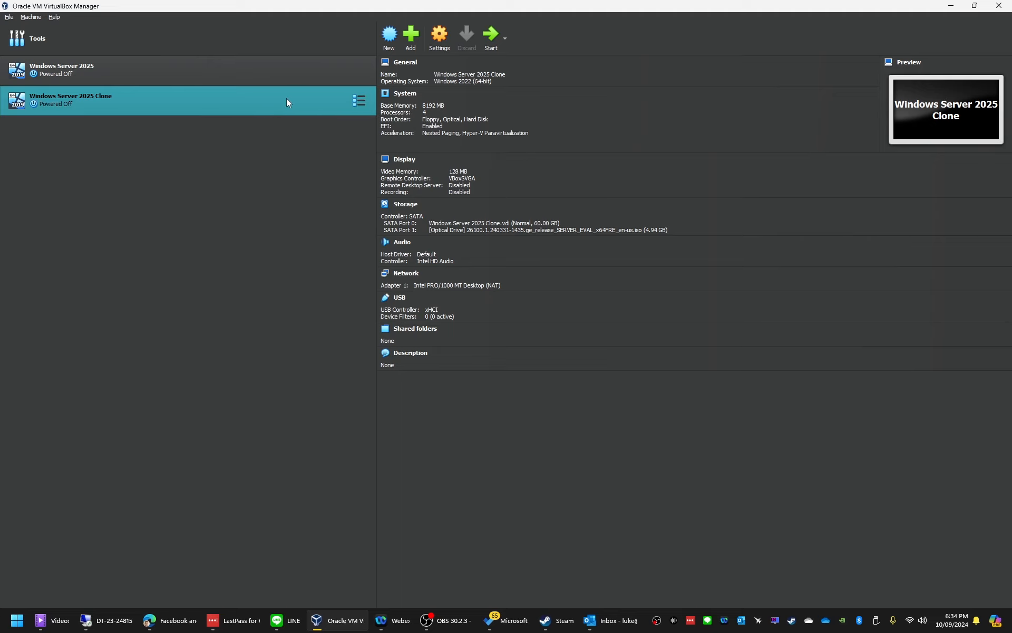
# - Enable disk encryption for Windows Server 2025 Clone with the AES-XTS256-PLAIN64 cipher
pyautogui.click(440, 42)
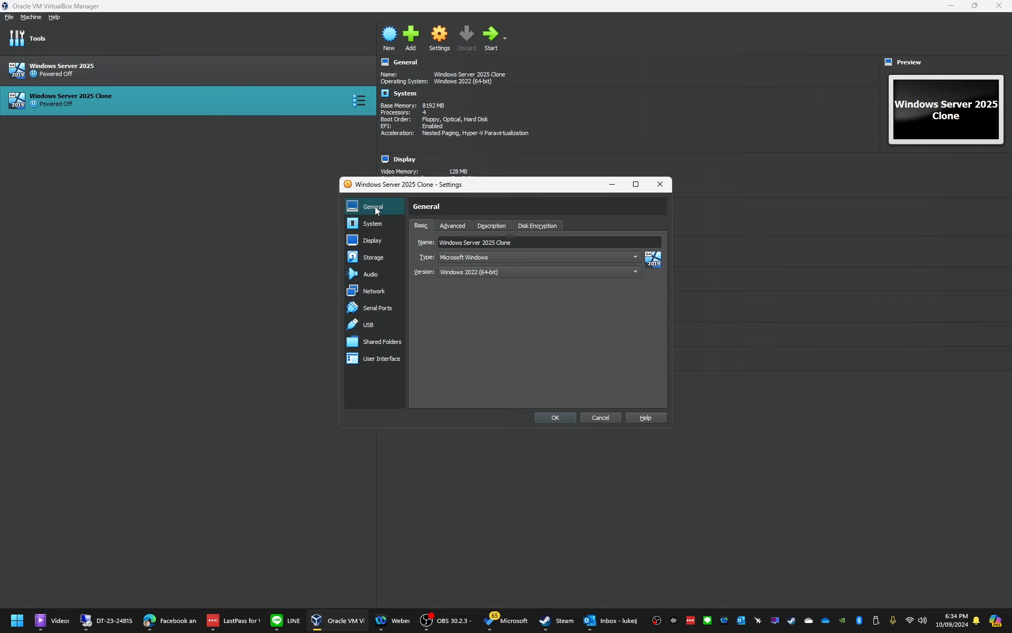
pyautogui.click(544, 229)
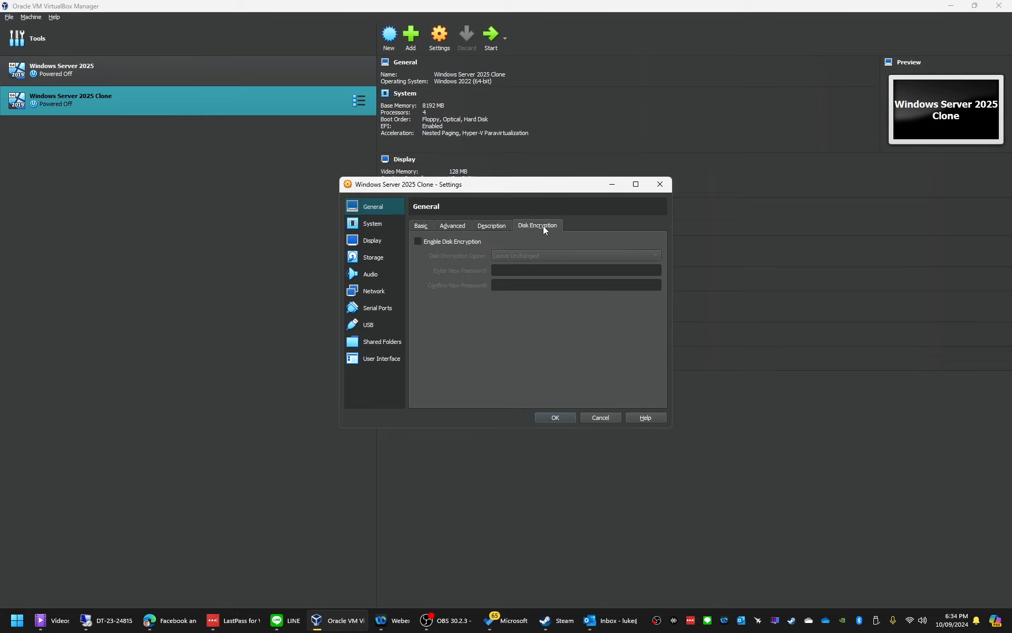
pyautogui.click(441, 242)
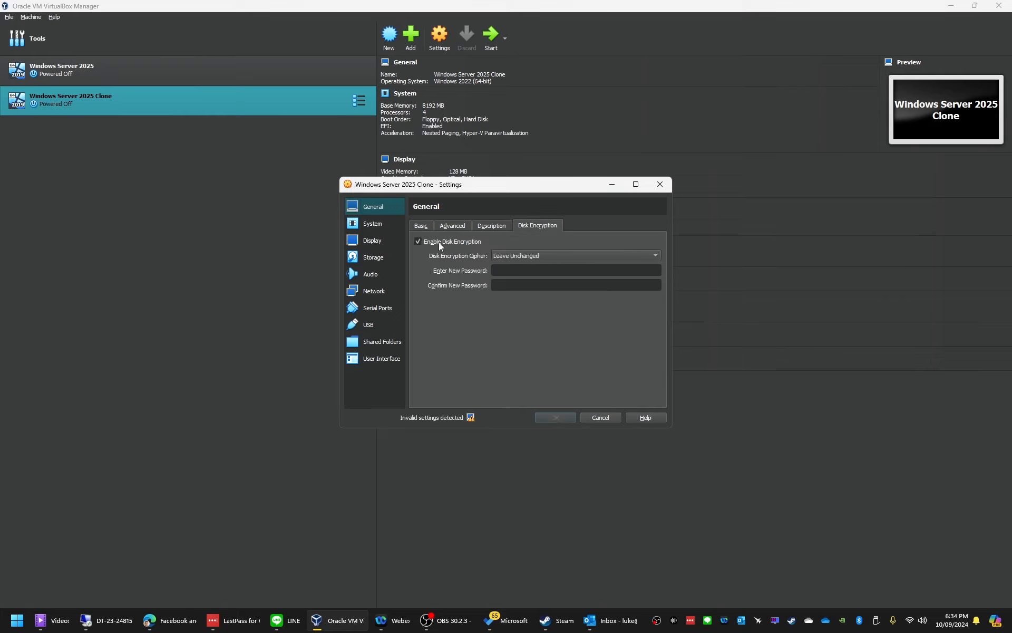
pyautogui.click(562, 257)
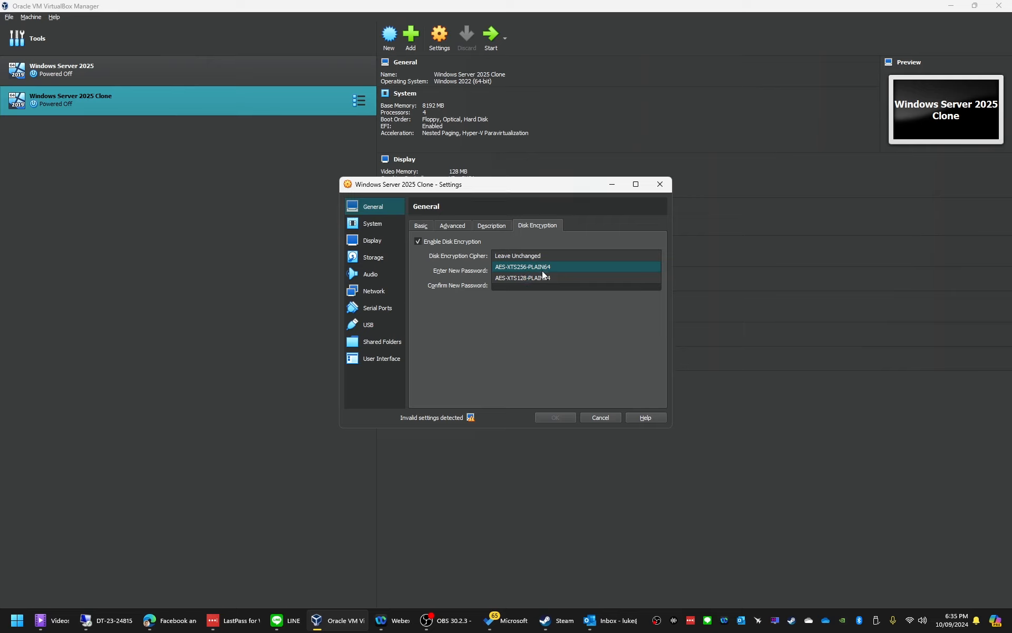
pyautogui.click(546, 268)
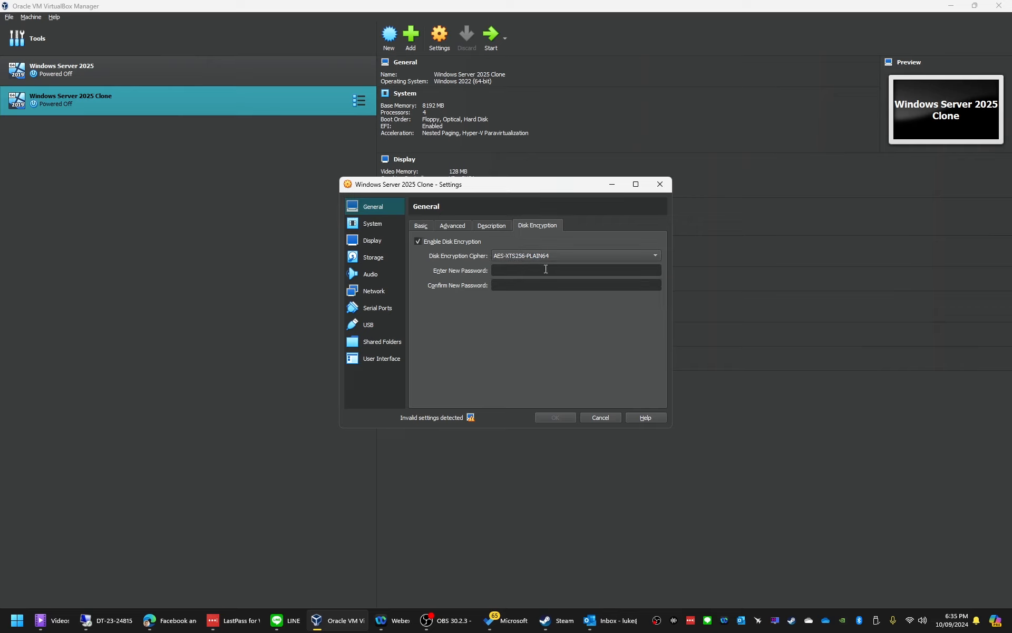
# - Enter and confirm the new disk encryption password for the clone and save its settings
pyautogui.click(547, 271)
pyautogui.write('******')
pyautogui.press('Tab')
pyautogui.write('********')
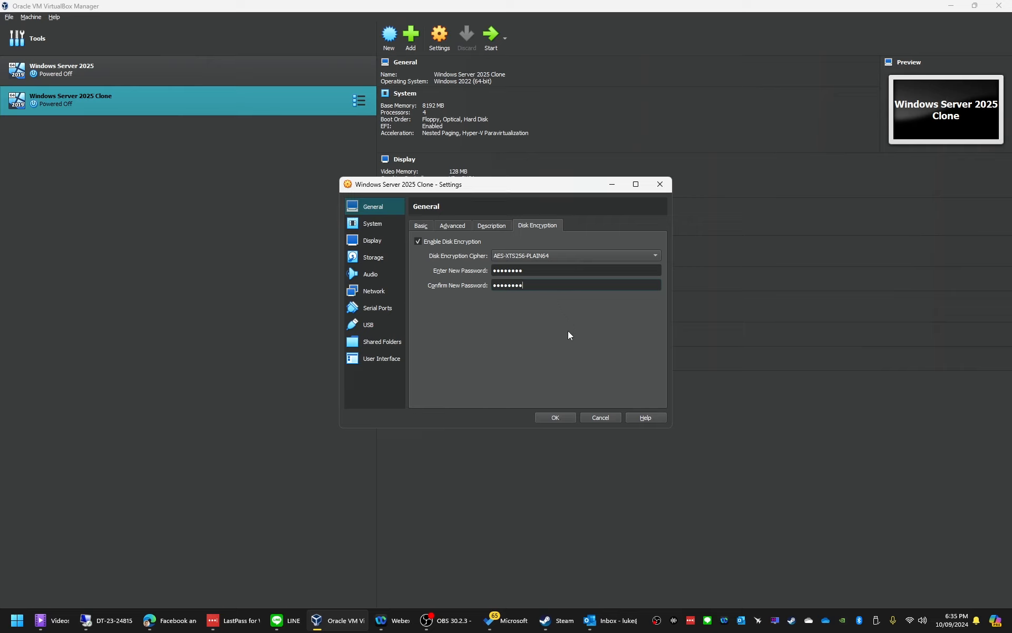
pyautogui.click(570, 422)
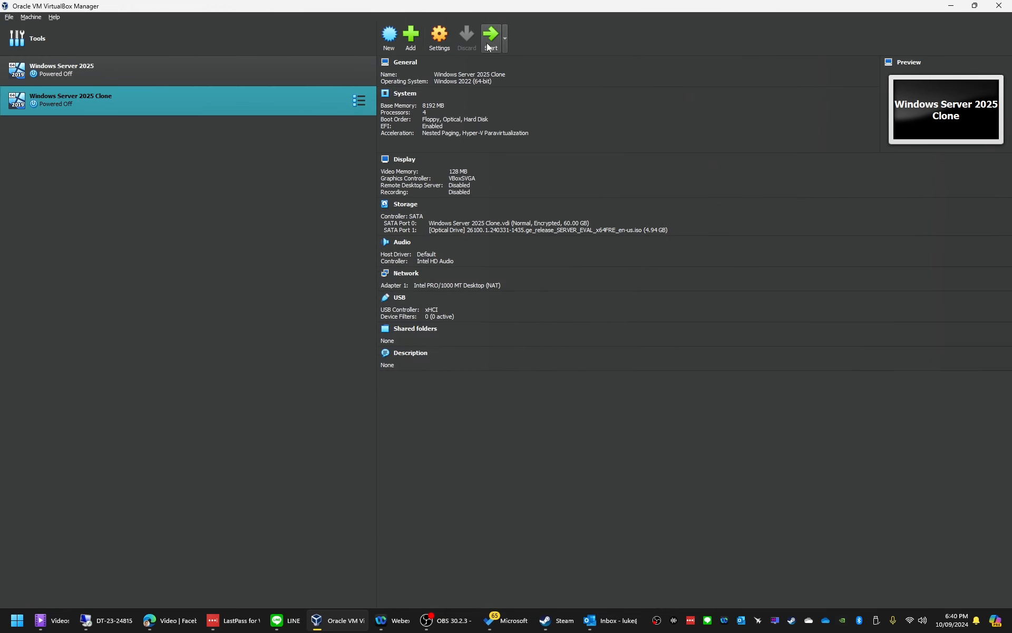
# - Start Windows Server 2025 Clone, unlock its encrypted disk with the encryption password, and dismiss the notifications
pyautogui.click(489, 42)
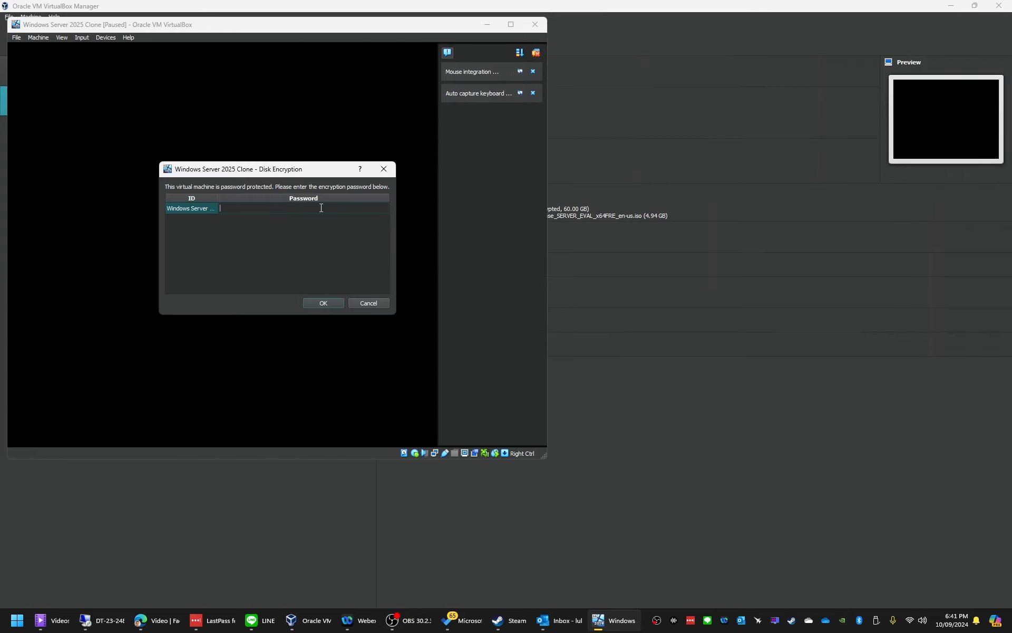
pyautogui.write('***********')
pyautogui.press('Return')
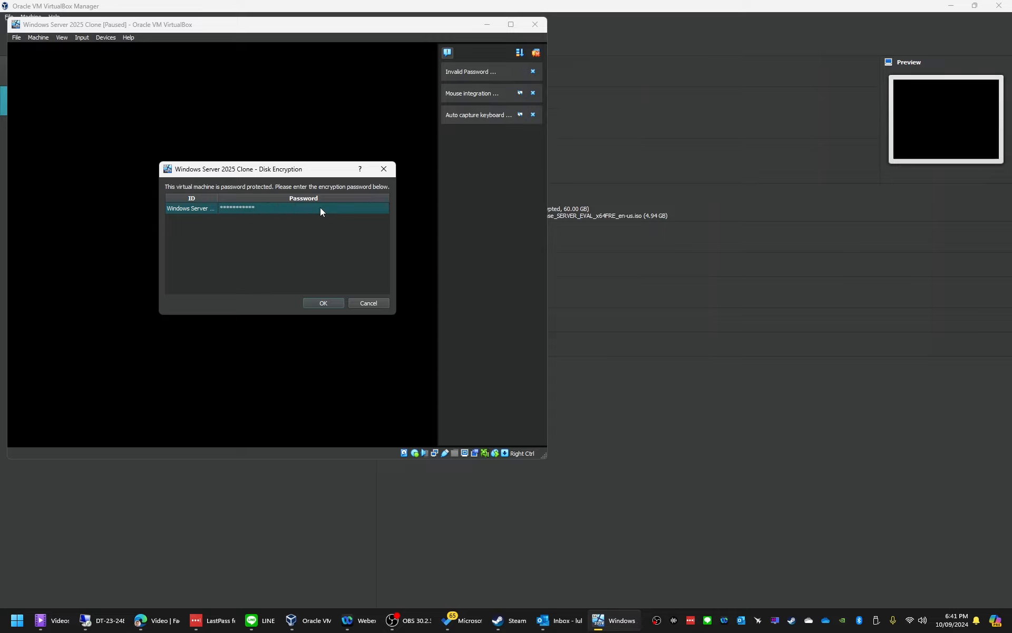
pyautogui.doubleClick(321, 209)
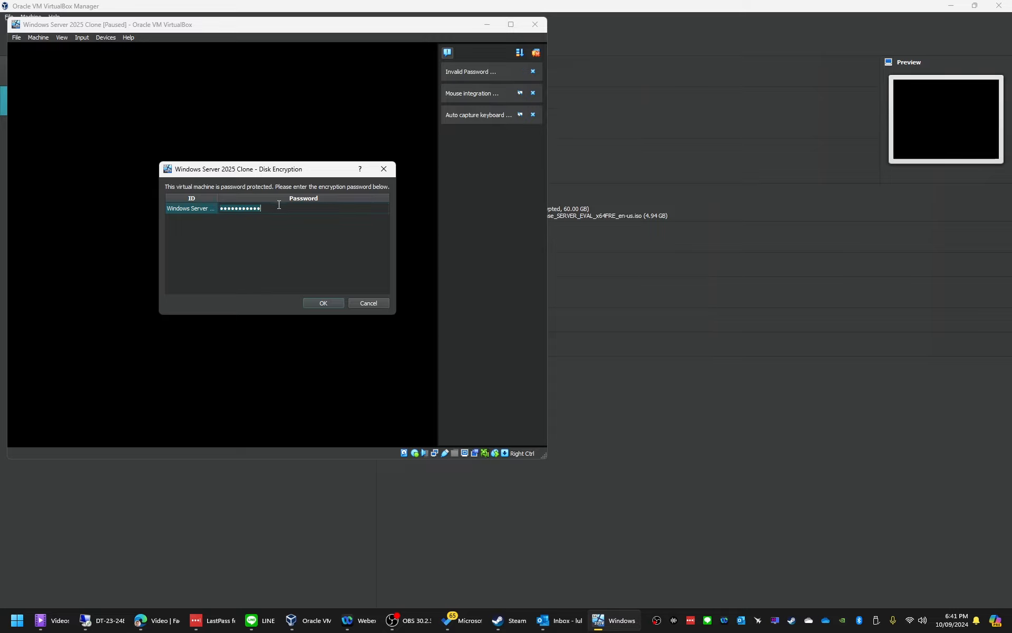
pyautogui.write('********')
pyautogui.press('Return')
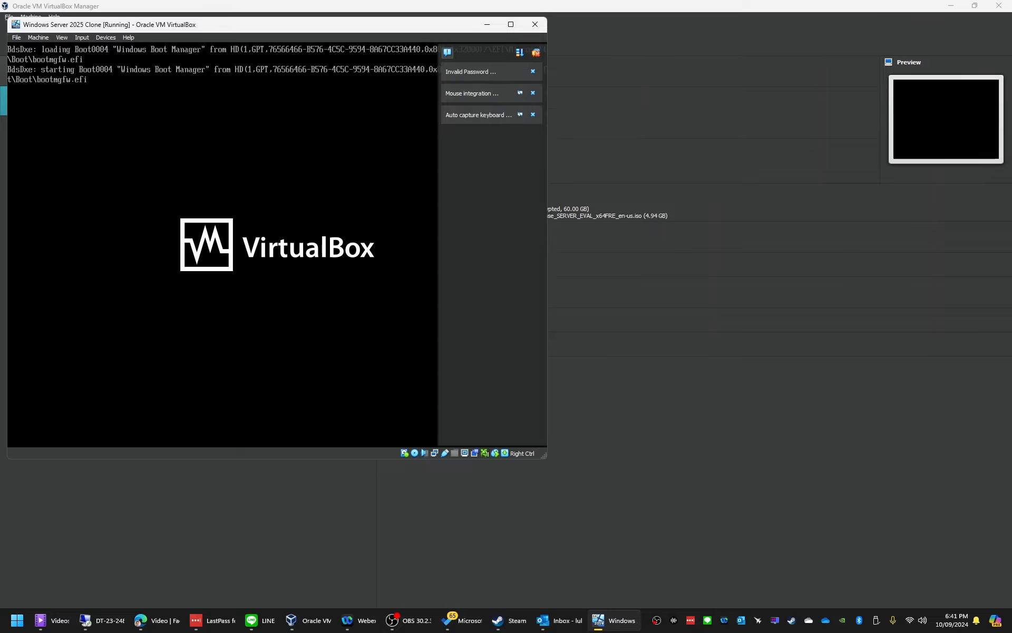
pyautogui.click(533, 55)
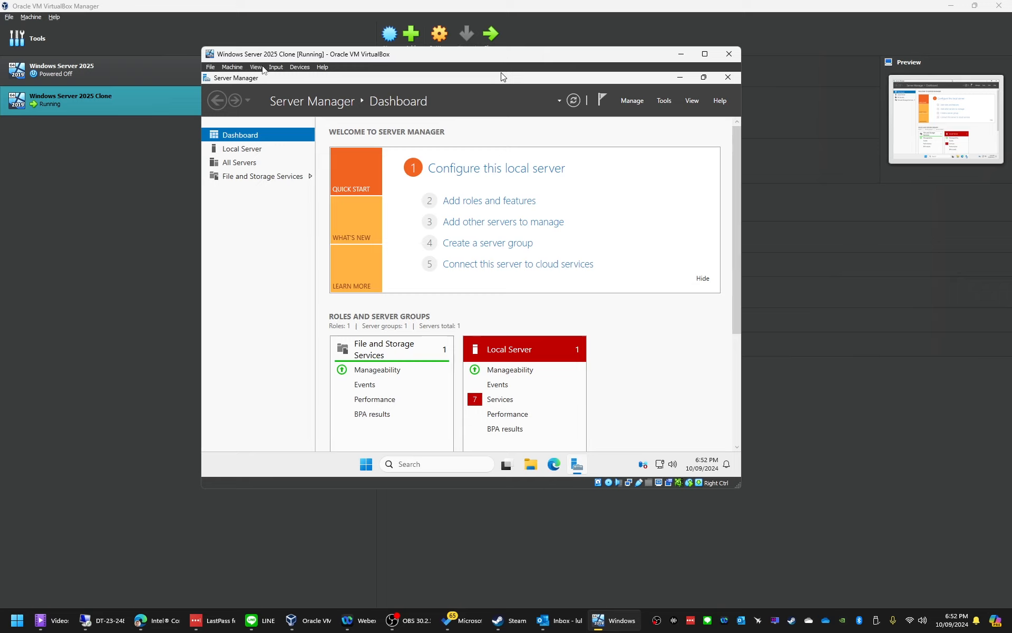
# - Start a recording of the running clone's screen and stop it again
pyautogui.click(259, 67)
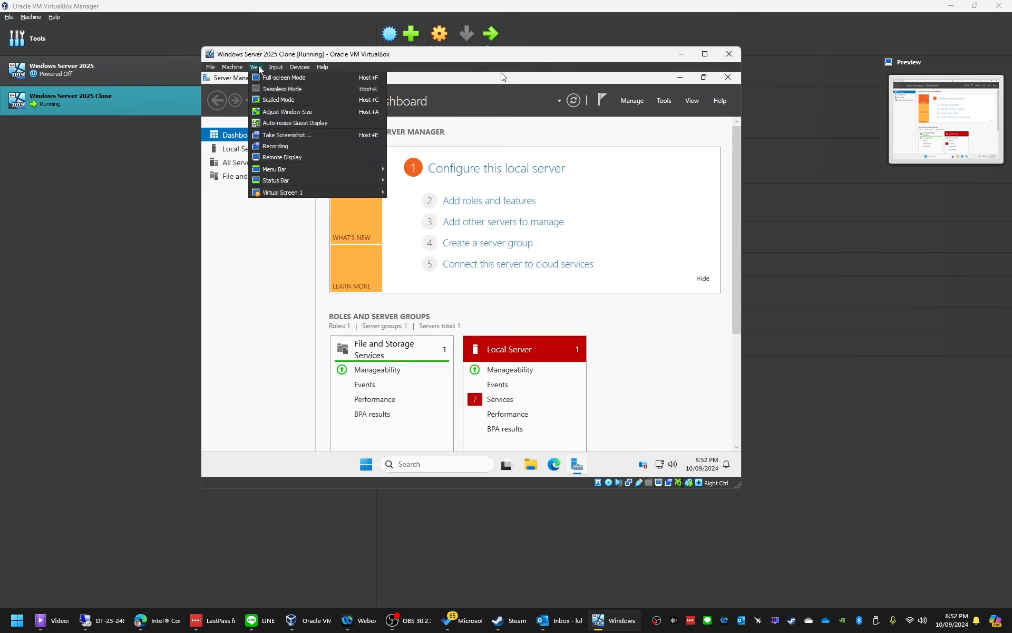
pyautogui.click(276, 147)
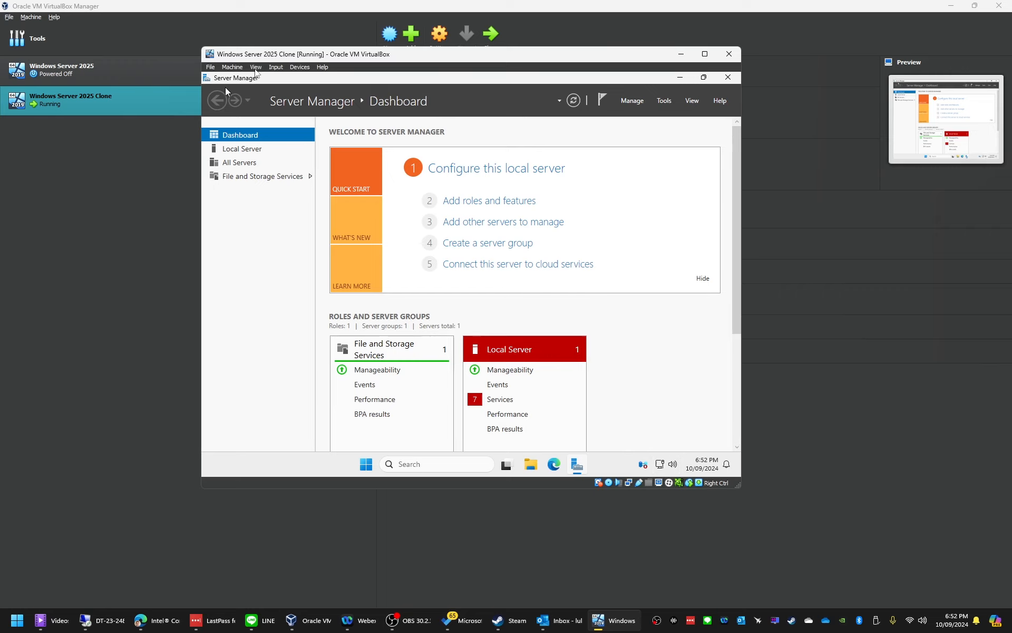
pyautogui.click(257, 68)
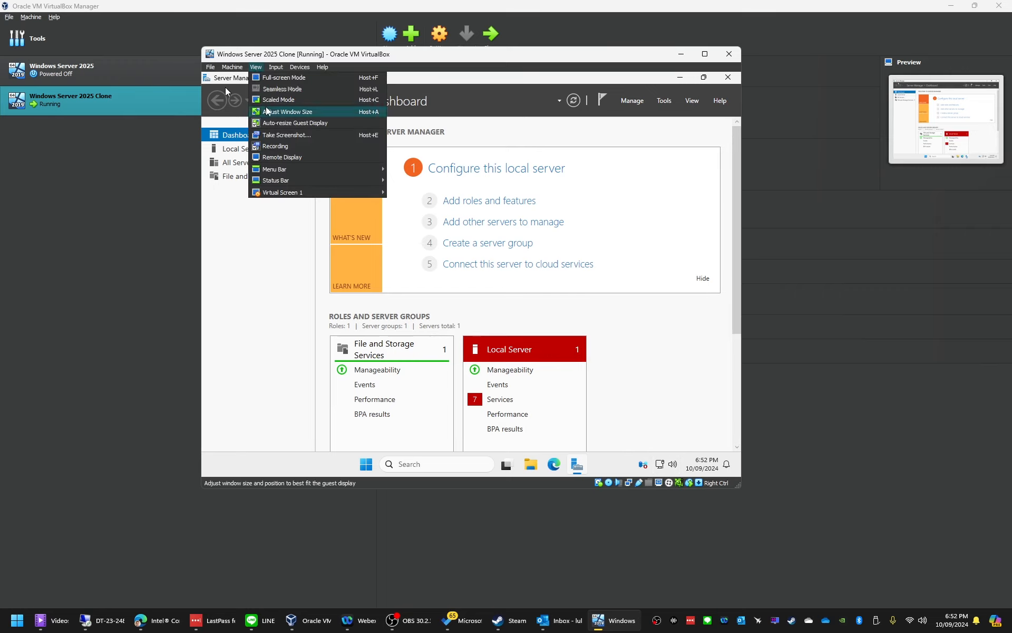
pyautogui.click(280, 145)
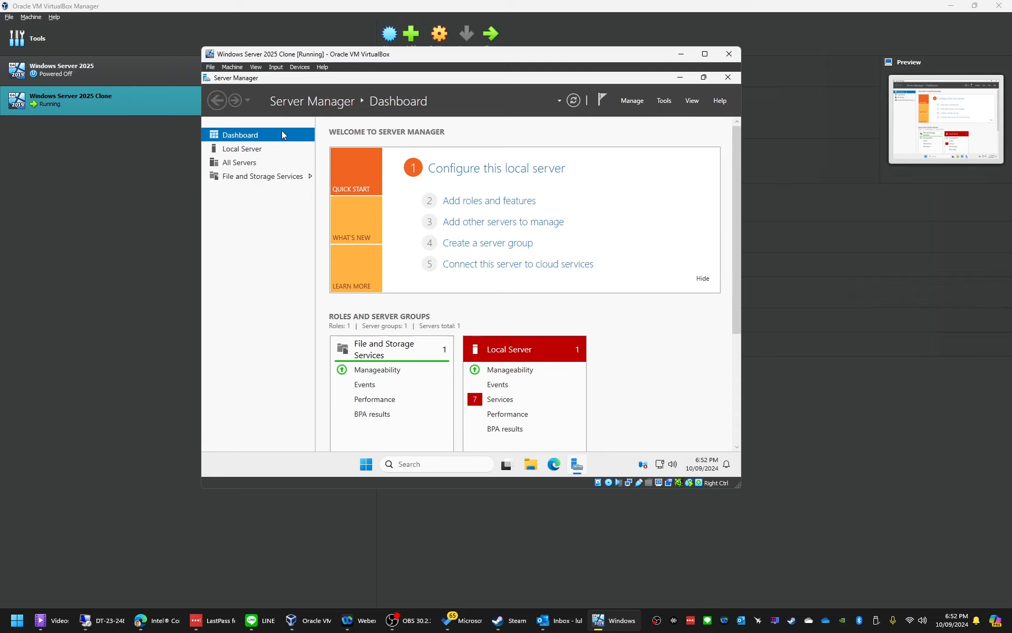
# - Enable recording in the display settings of the running Windows Server 2025 Clone
pyautogui.click(228, 70)
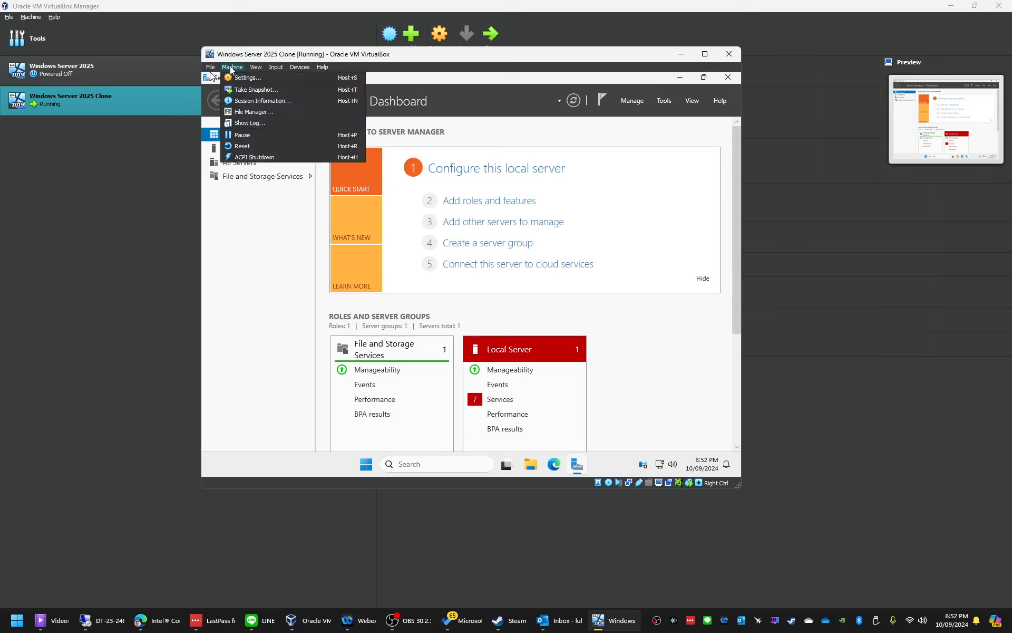
pyautogui.click(237, 77)
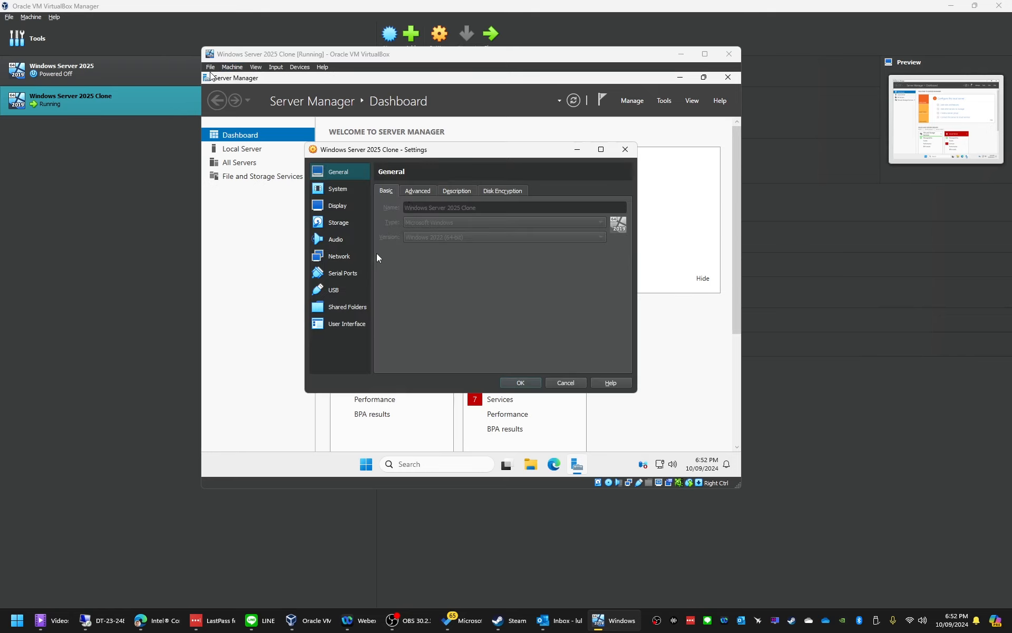
pyautogui.click(348, 211)
pyautogui.click(479, 193)
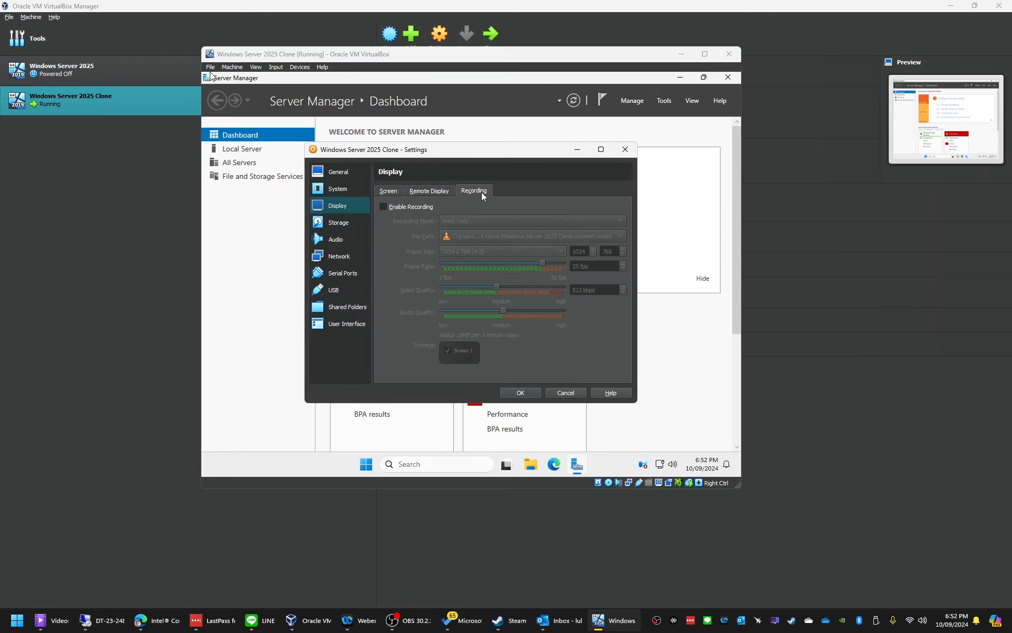
pyautogui.click(413, 206)
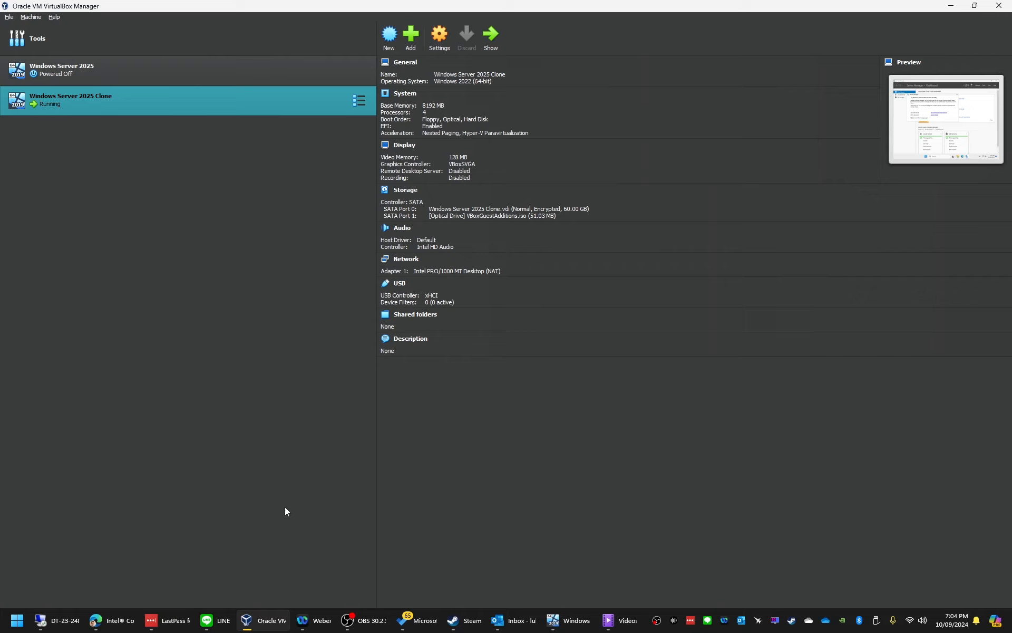
# - Start adding a shared folder to Windows Server 2025 Clone, using the test_share folder on the host's desktop as its path
pyautogui.click(440, 36)
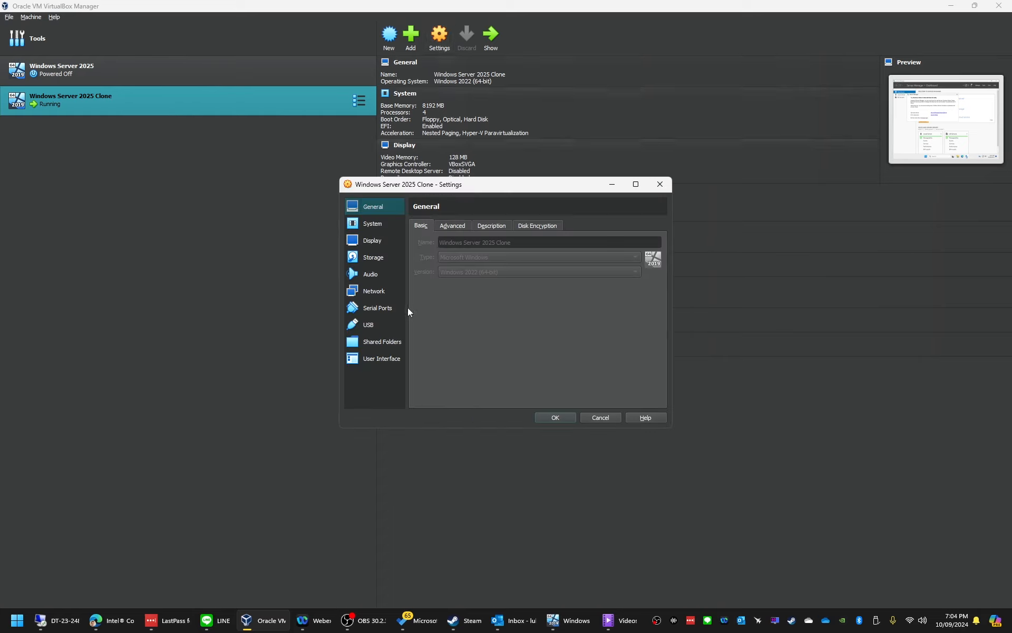
pyautogui.click(389, 342)
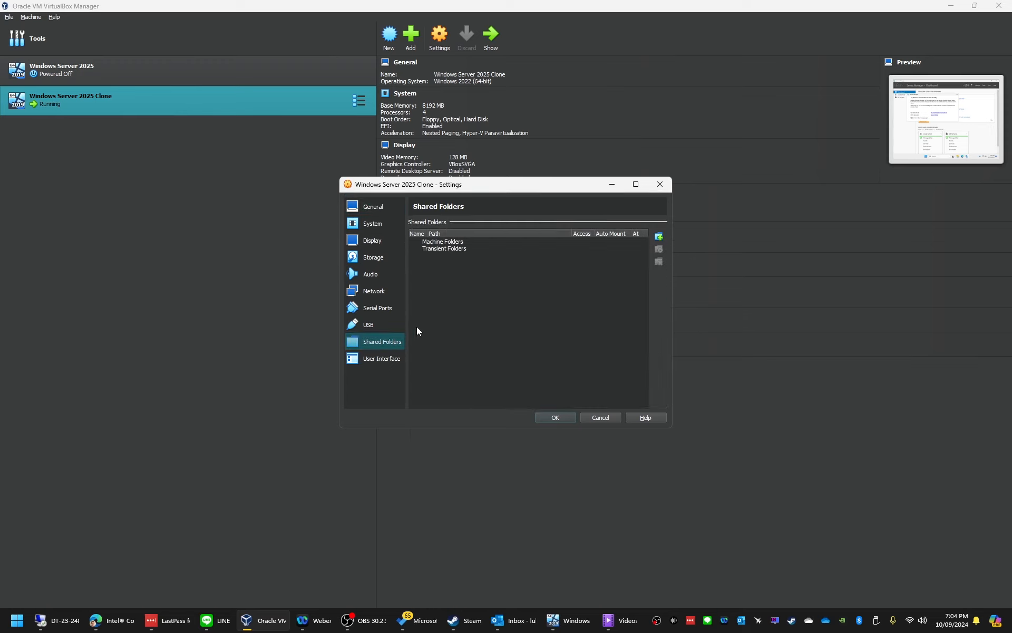
pyautogui.click(659, 239)
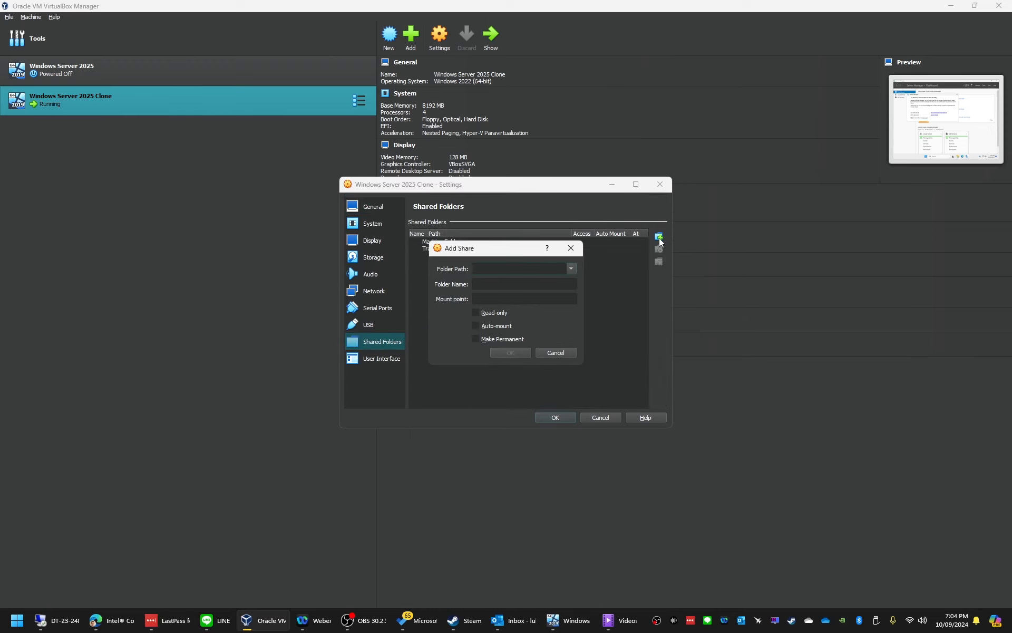
pyautogui.click(573, 268)
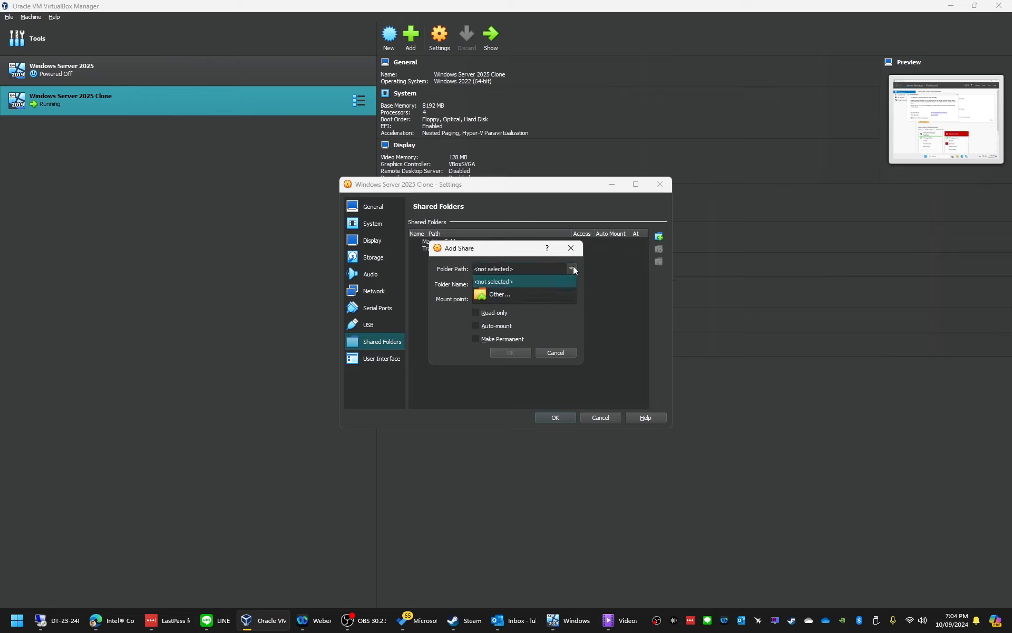
pyautogui.click(536, 290)
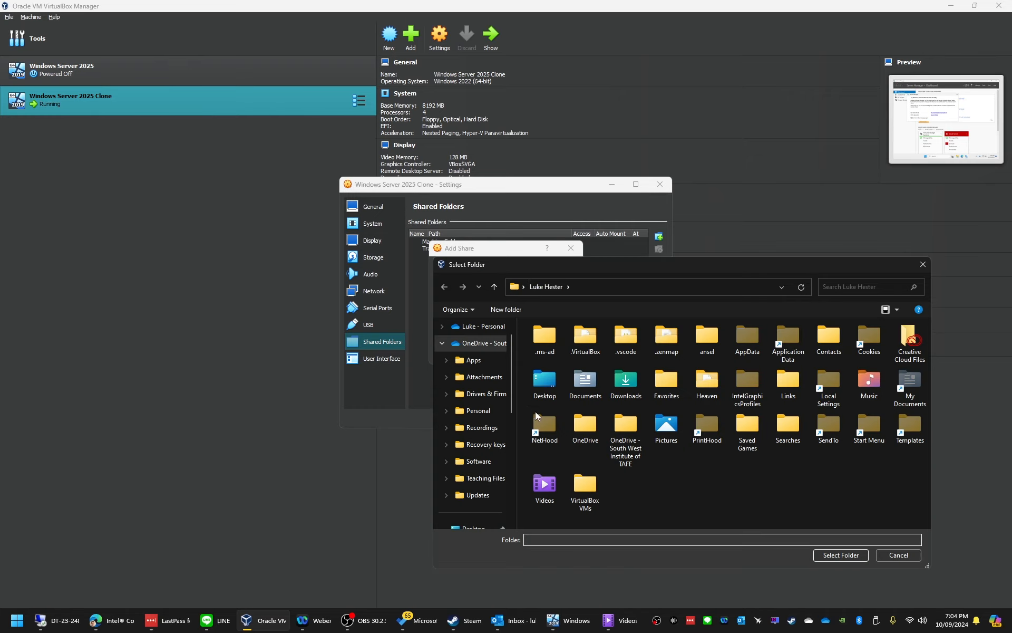
pyautogui.doubleClick(546, 398)
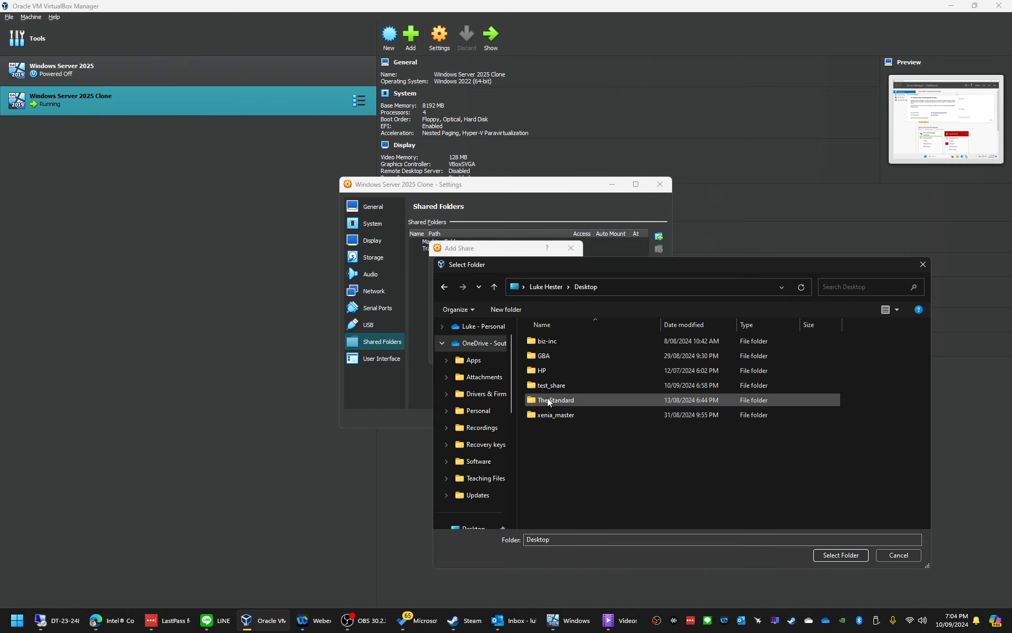
pyautogui.click(590, 389)
pyautogui.click(841, 556)
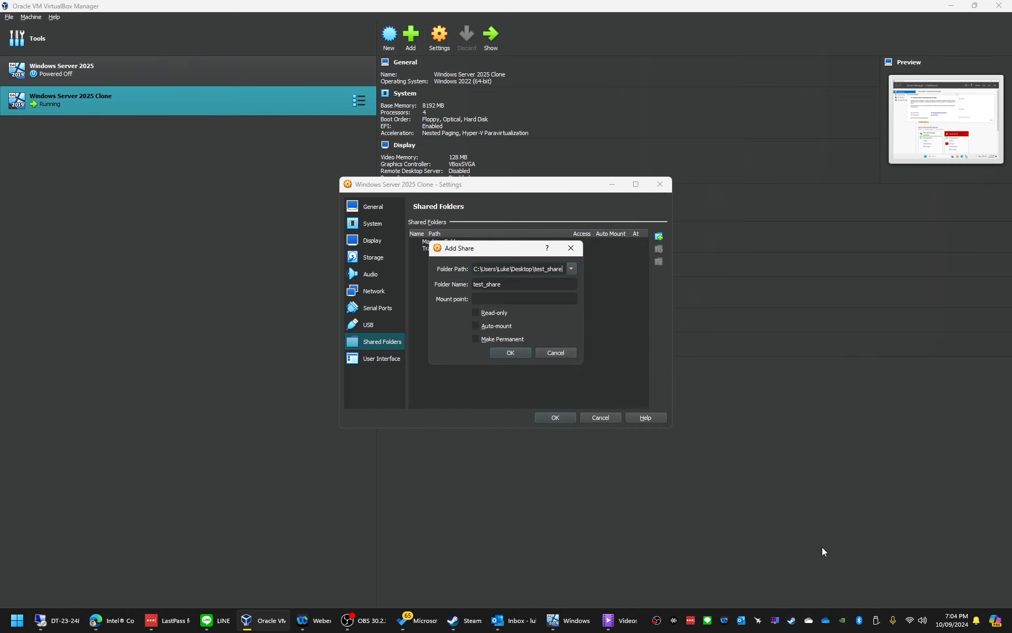
# - Keep test_share as the folder name, add the share, and save the clone's settings
pyautogui.click(548, 283)
pyautogui.moveTo(512, 285); pyautogui.dragTo(464, 287)
pyautogui.click(515, 285)
pyautogui.click(514, 352)
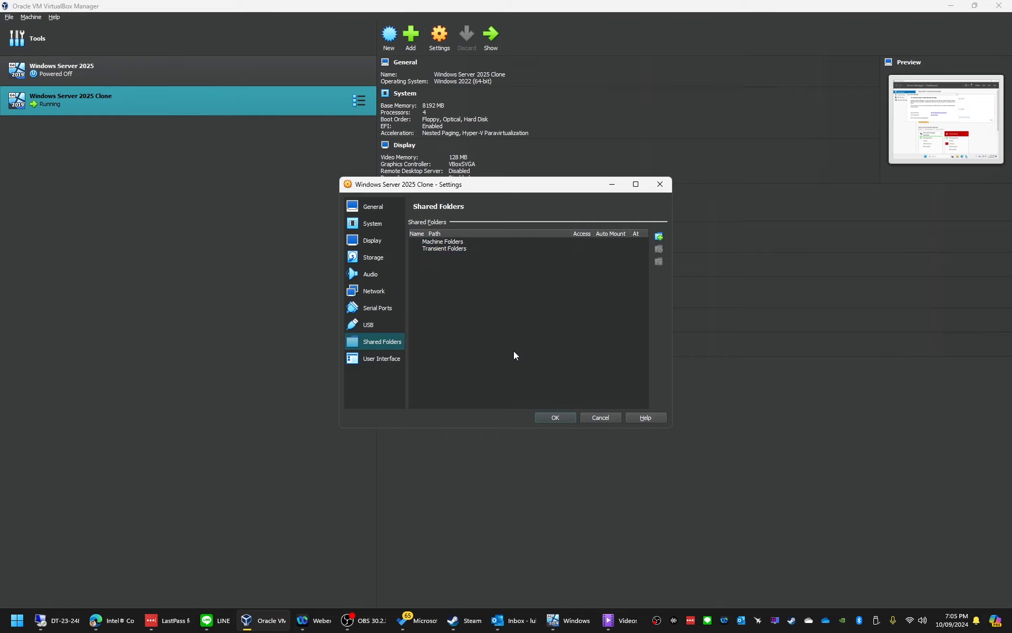
pyautogui.click(564, 416)
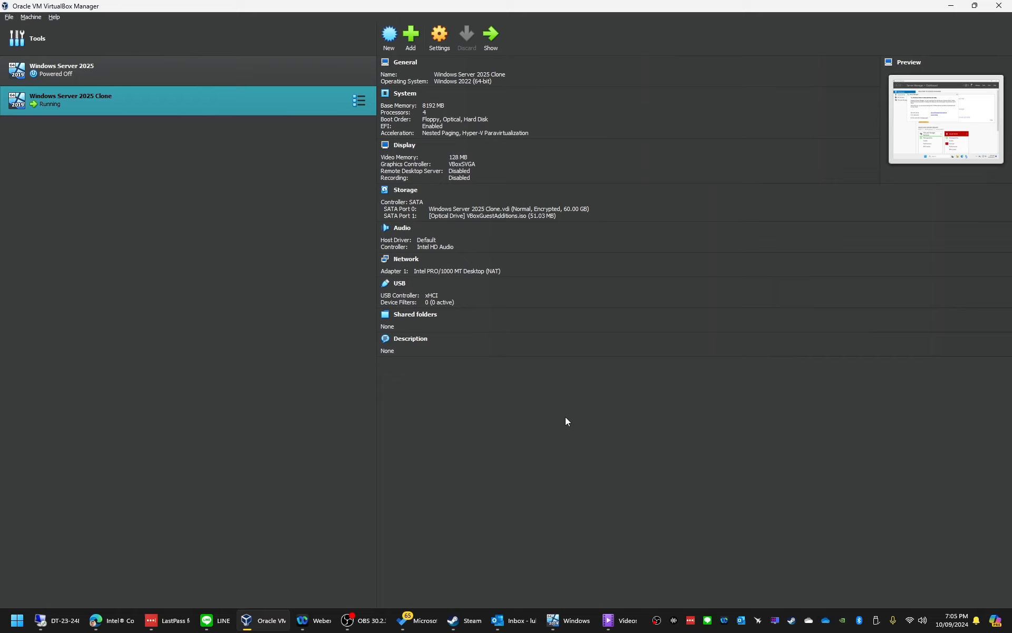
# - In the running clone, dismiss the Server Manager message, open \\VBOXSVR\test_share in File Explorer, and select file_on_host
pyautogui.click(570, 620)
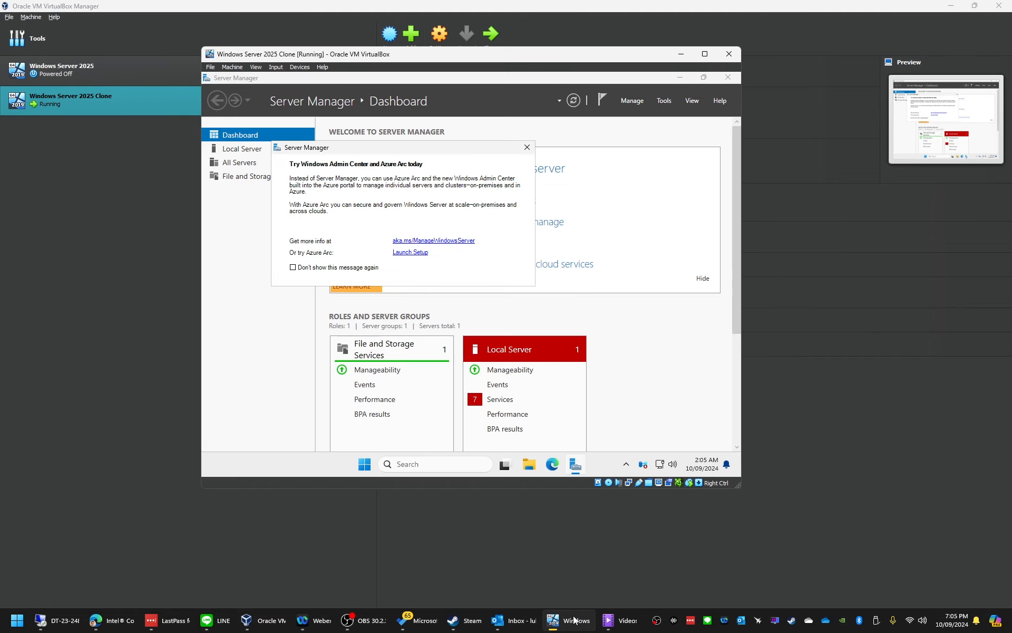
pyautogui.click(527, 147)
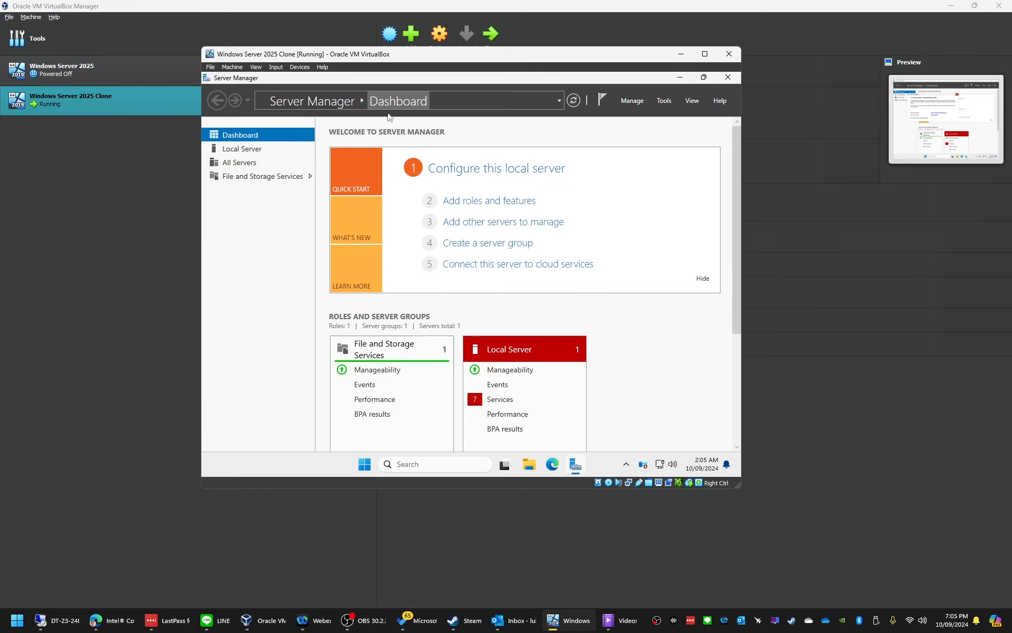
pyautogui.click(530, 464)
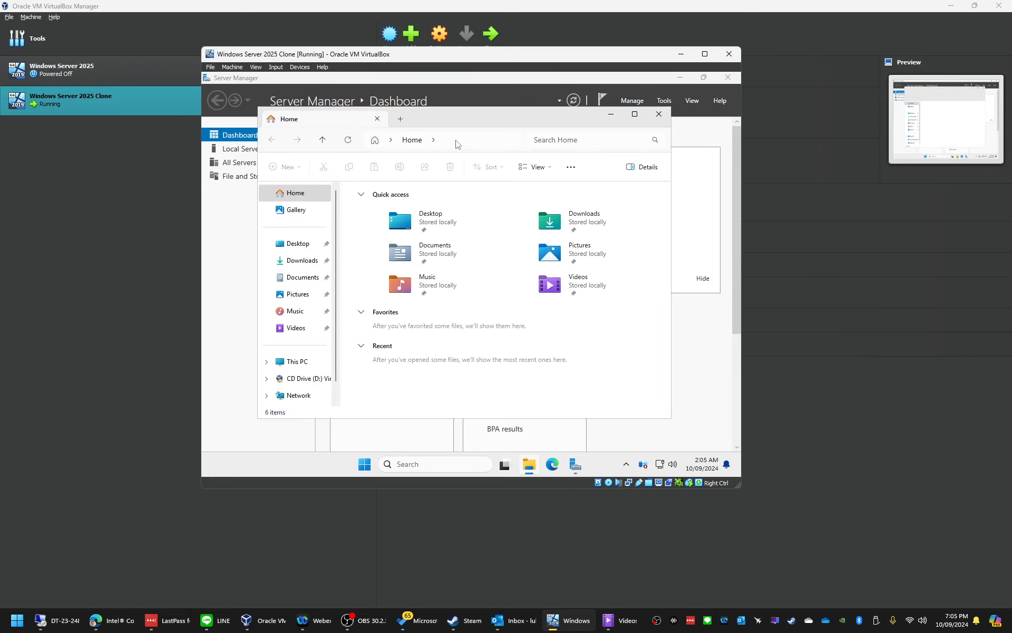
pyautogui.click(457, 140)
pyautogui.write('\\\\')
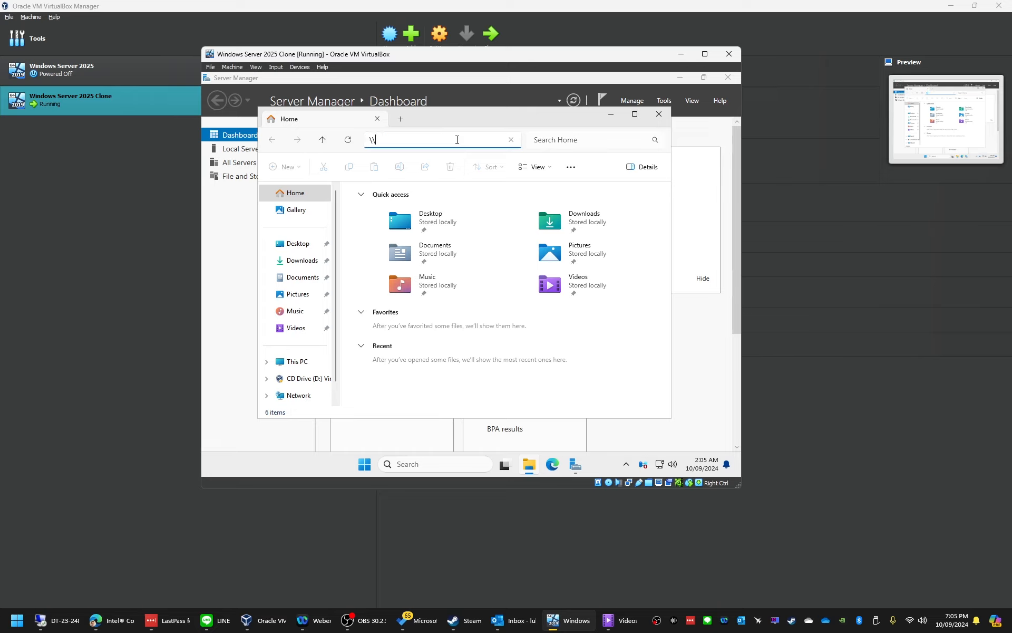
pyautogui.write('VBOXSVR\\')
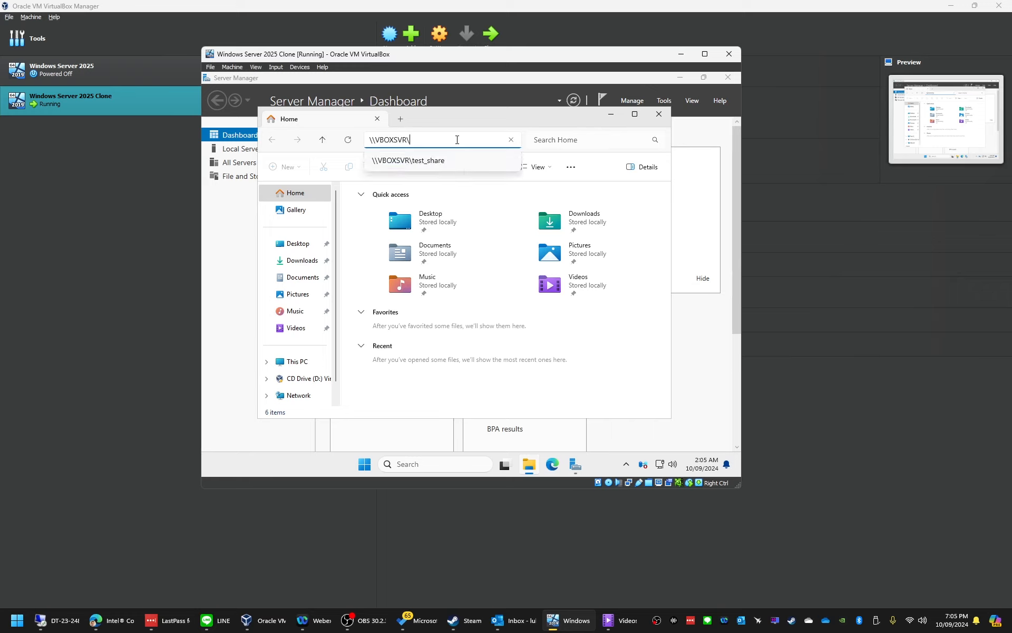
pyautogui.click(429, 161)
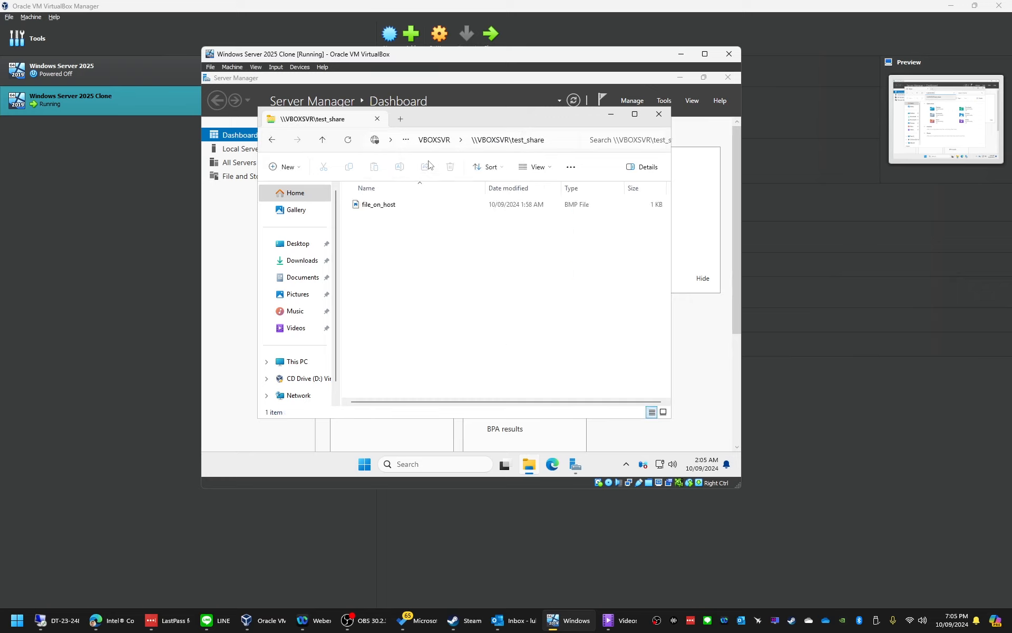
pyautogui.click(412, 208)
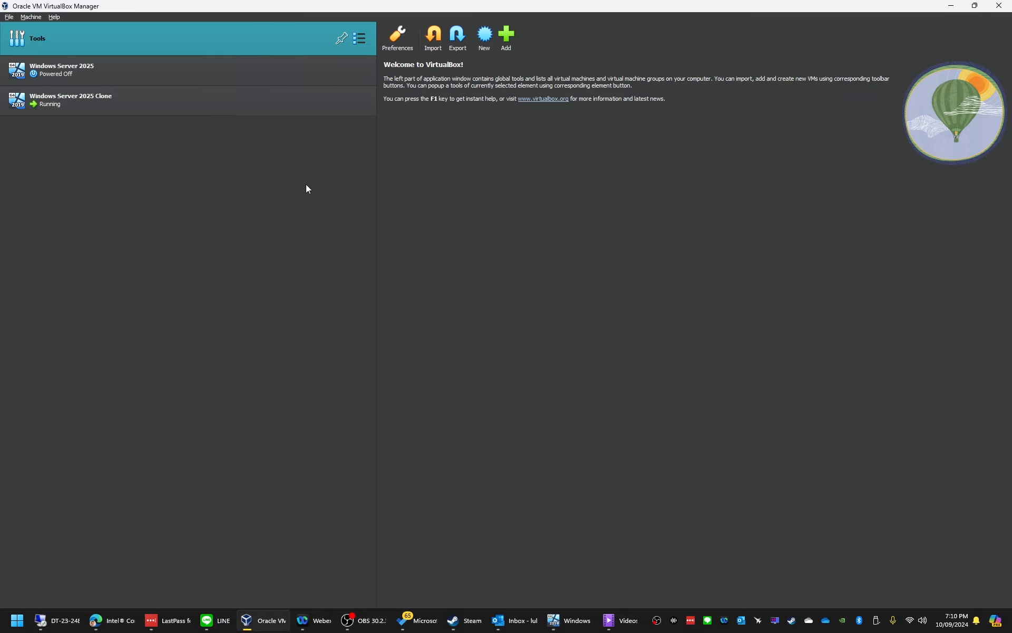
# - Open the File Manager for the running Windows Server 2025 Clone
pyautogui.click(246, 106)
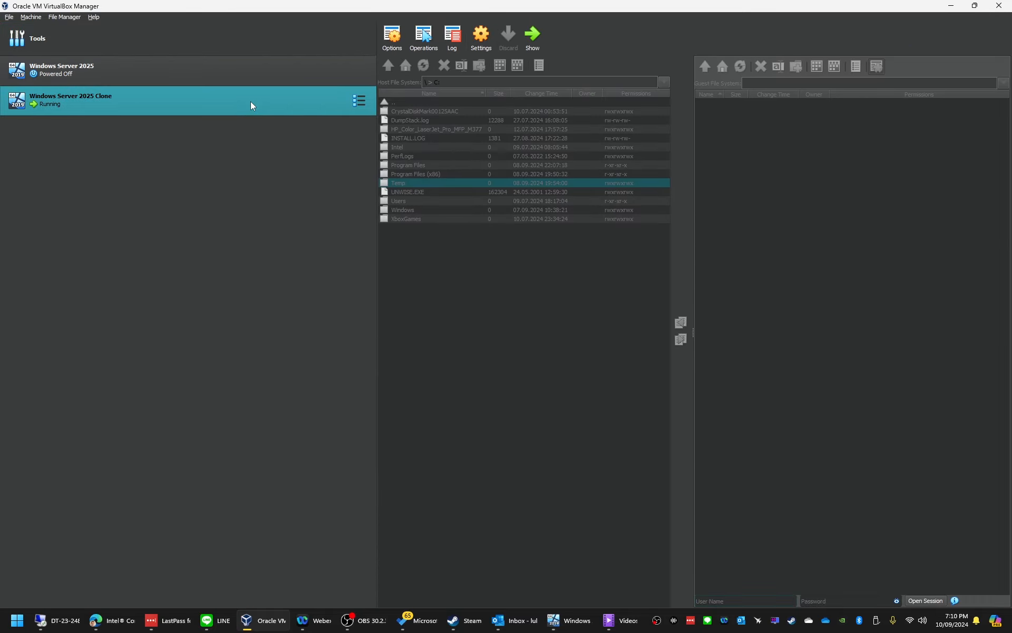
pyautogui.click(359, 102)
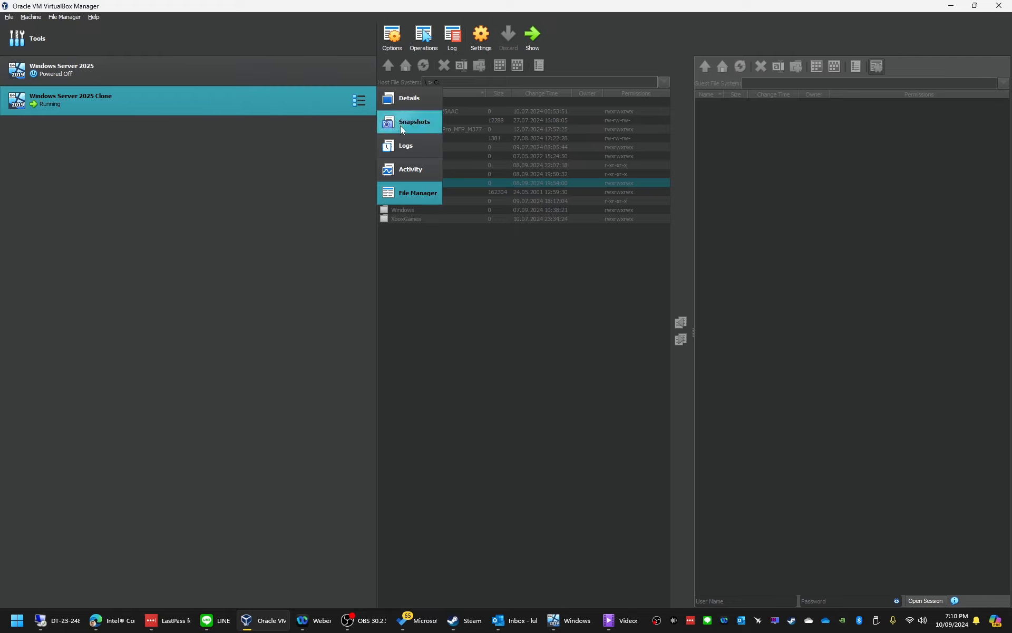
pyautogui.click(415, 195)
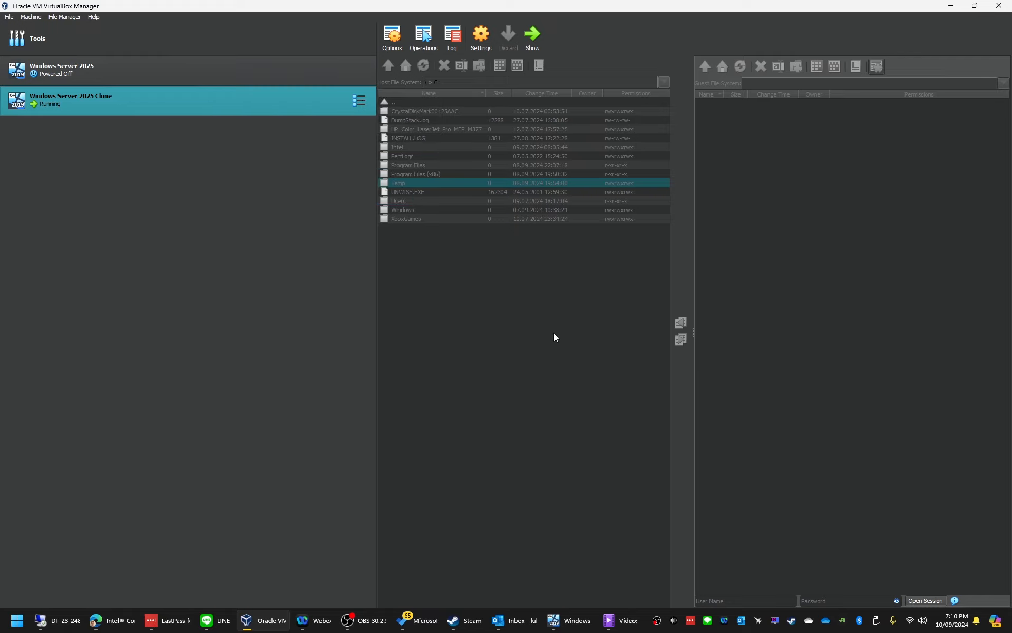
# - Open a guest session on the clone as Administrator, entering the account password
pyautogui.click(772, 602)
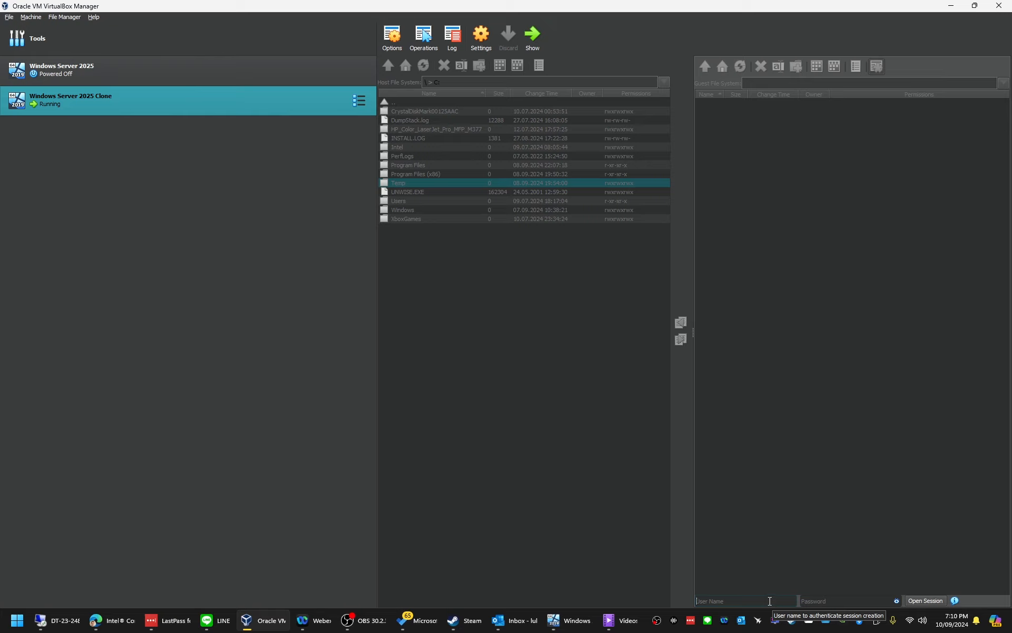
pyautogui.click(772, 601)
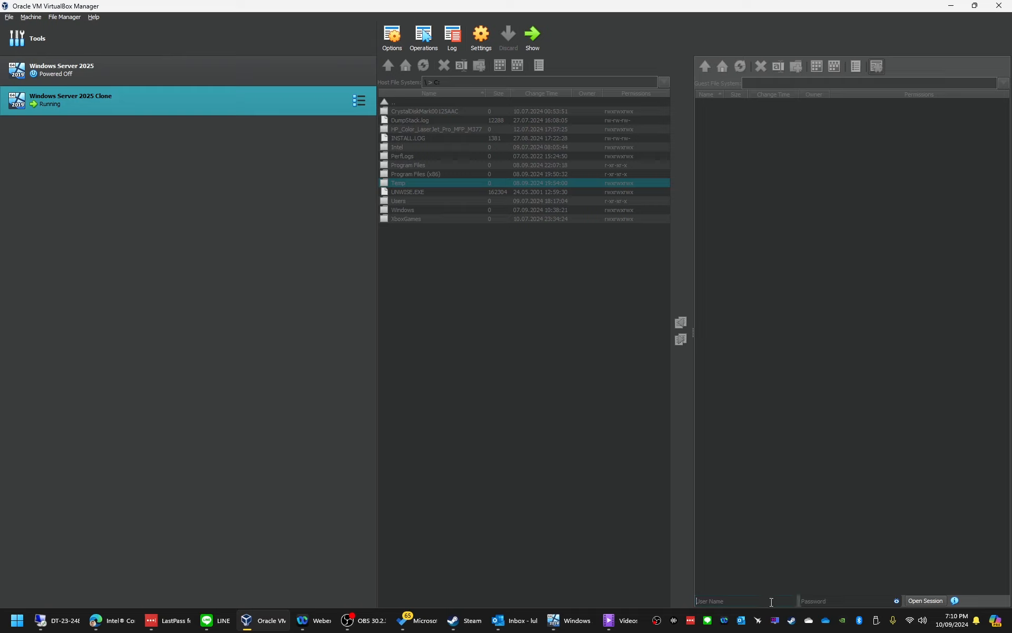
pyautogui.write('Admin')
pyautogui.write('istra')
pyautogui.write('•••••••••••')
pyautogui.write('•••')
pyautogui.click(923, 601)
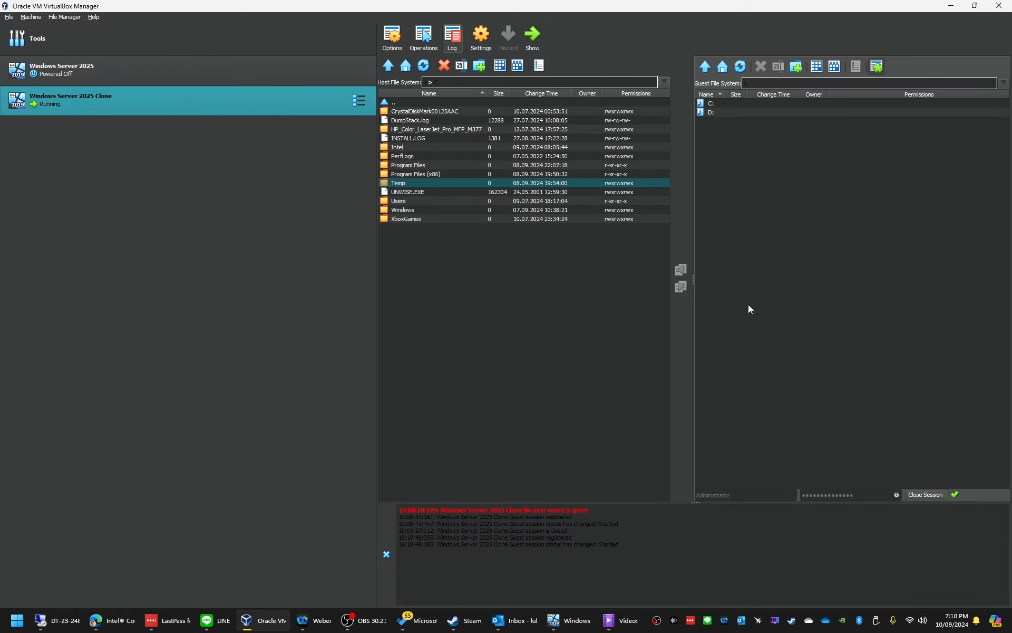
# - Copy the host's Temp folder to the root of the guest's C: drive
pyautogui.doubleClick(722, 101)
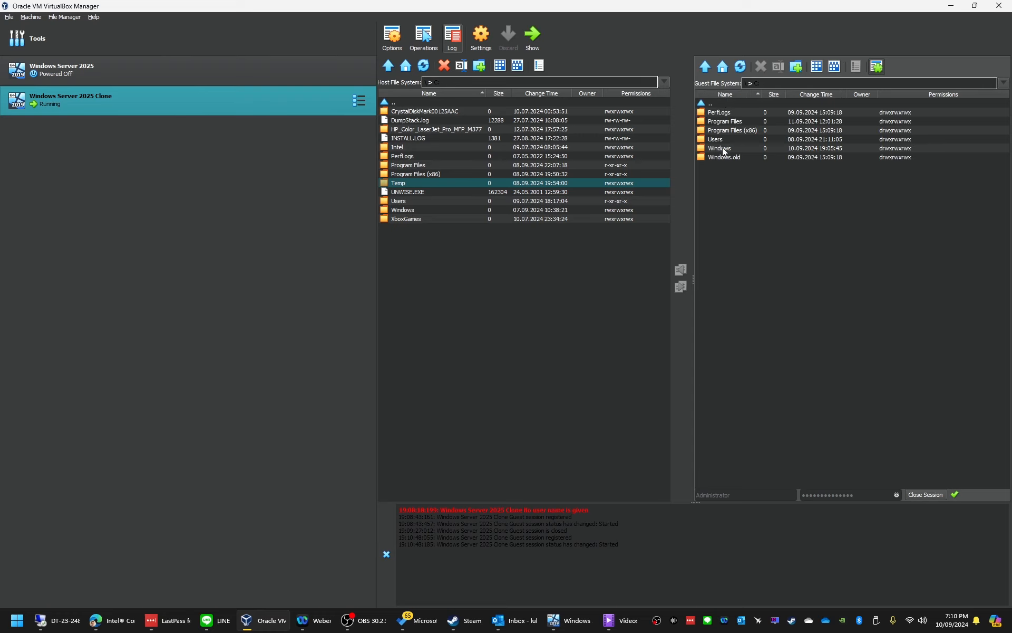
pyautogui.keyDown('shift'); pyautogui.click(427, 192); pyautogui.keyUp('shift')
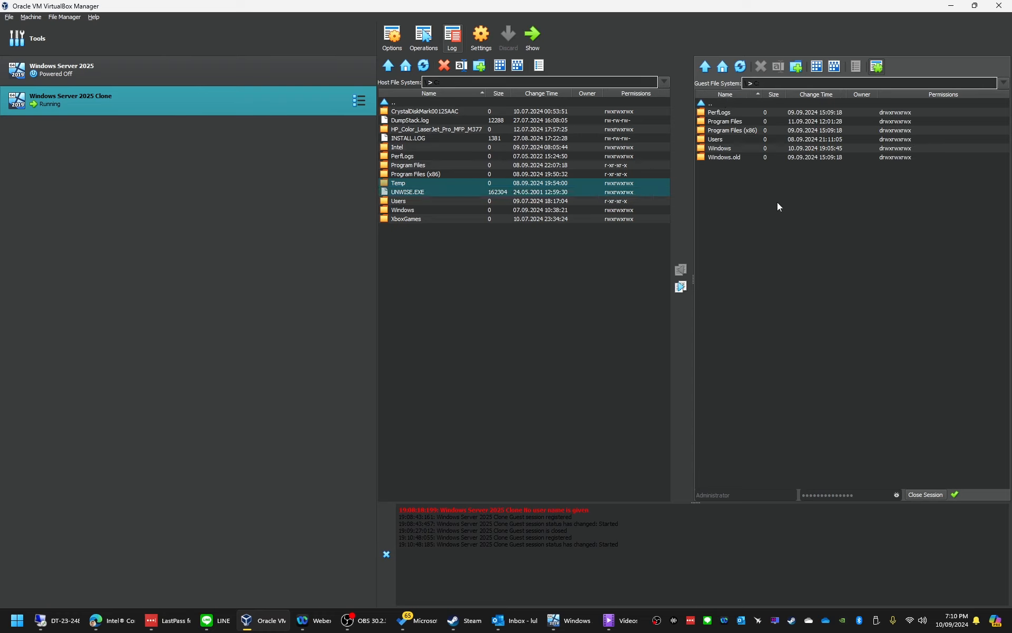
pyautogui.click(423, 182)
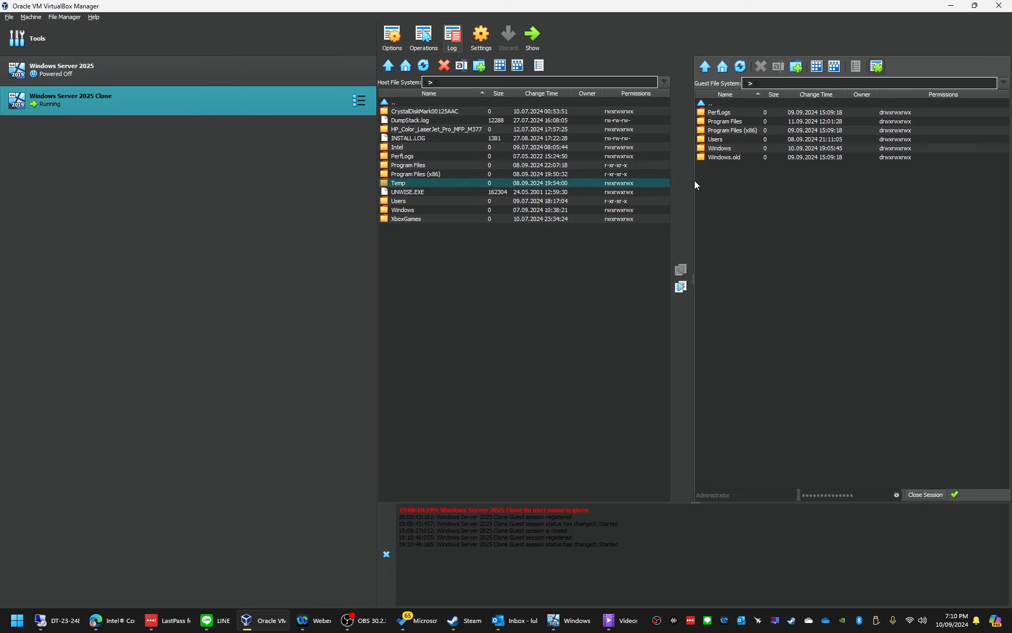
pyautogui.click(682, 286)
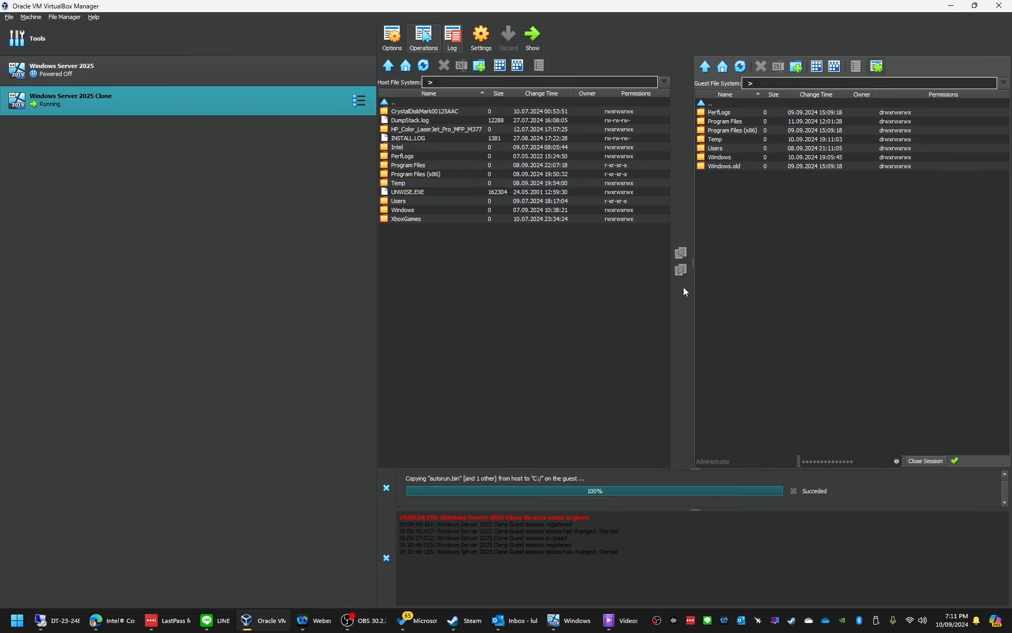
pyautogui.click(765, 160)
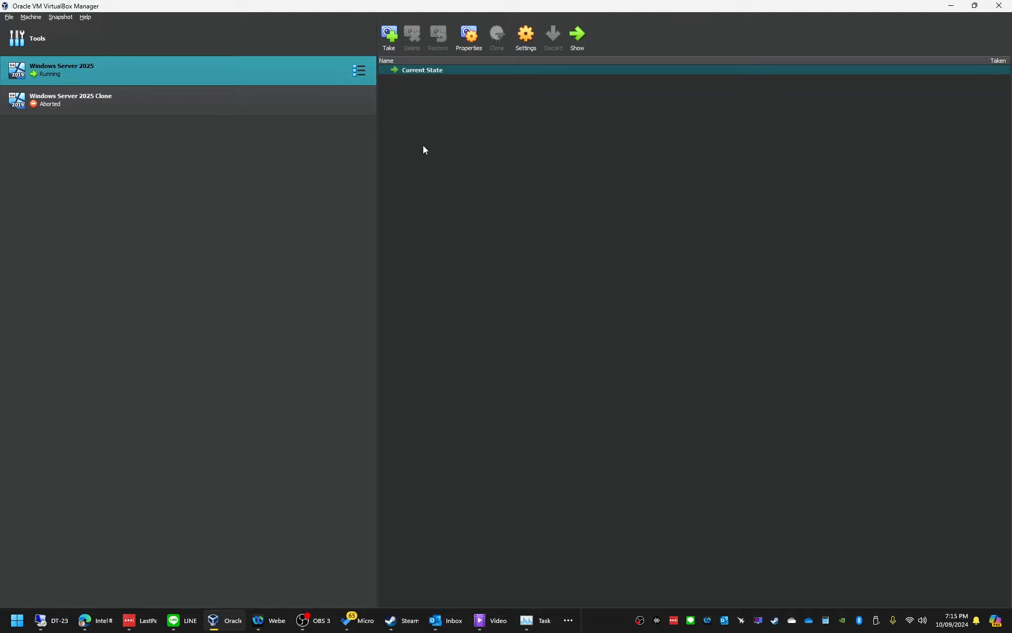
# - Take a snapshot of the running Windows Server 2025 machine named Snapshot 1 with the description "Before server config"
pyautogui.click(359, 73)
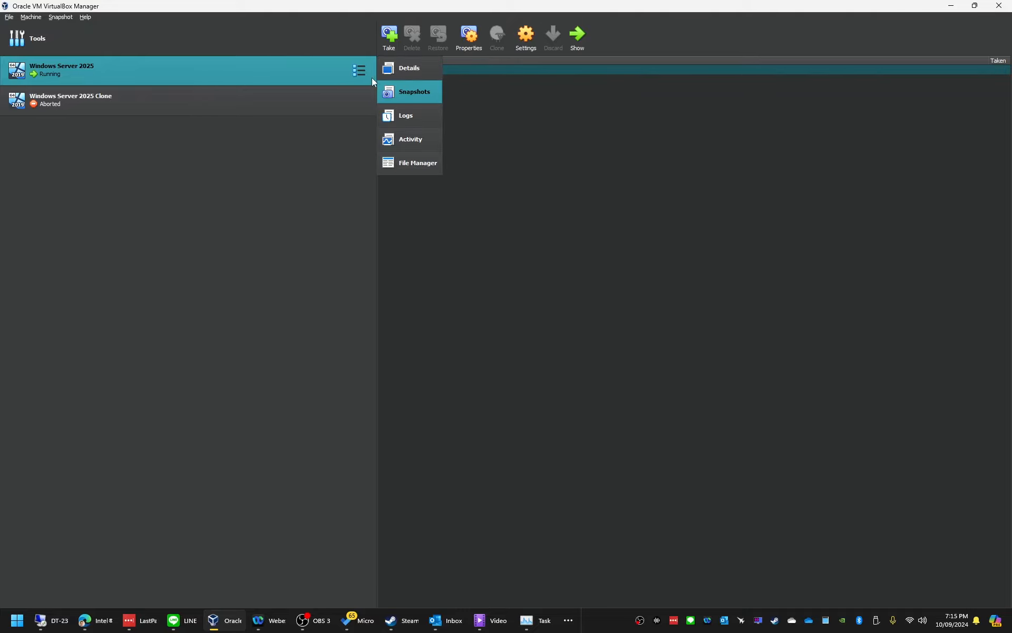
pyautogui.click(411, 94)
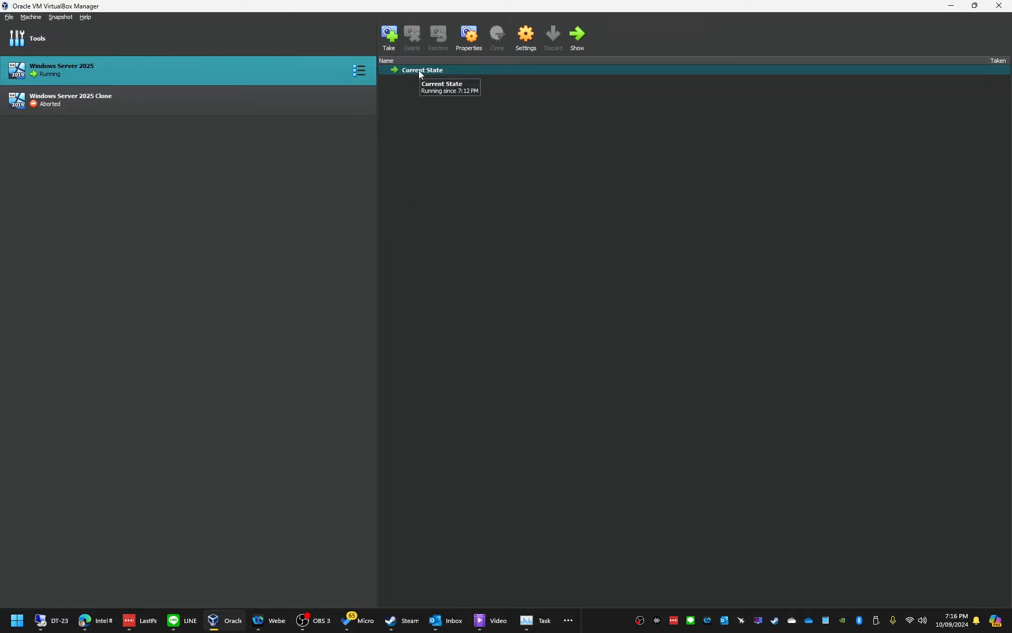
pyautogui.click(390, 37)
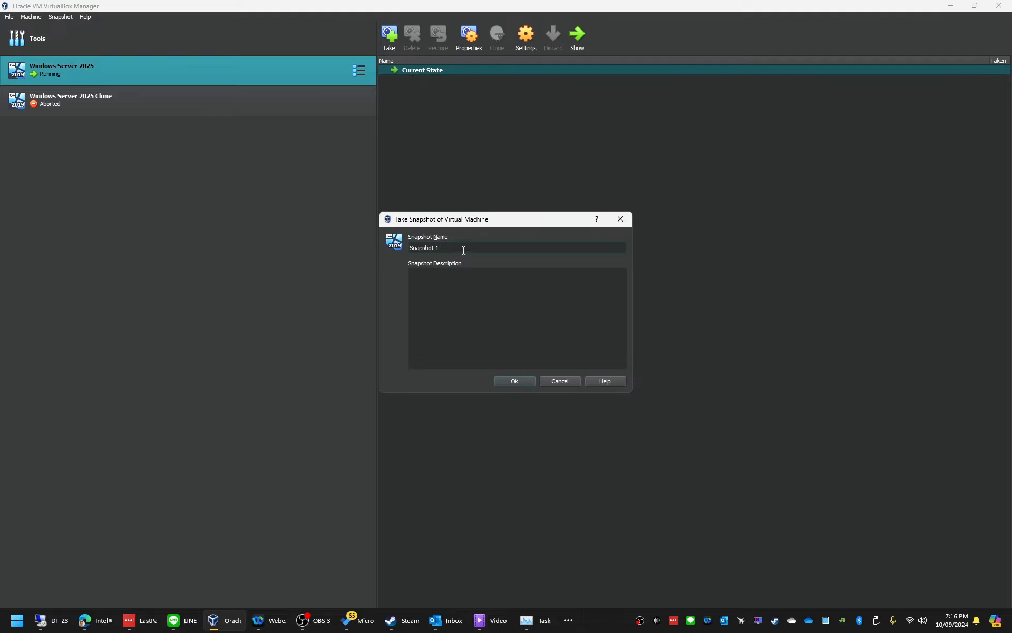
pyautogui.moveTo(451, 249); pyautogui.dragTo(388, 251)
pyautogui.click(432, 273)
pyautogui.write('Before server config')
pyautogui.click(529, 381)
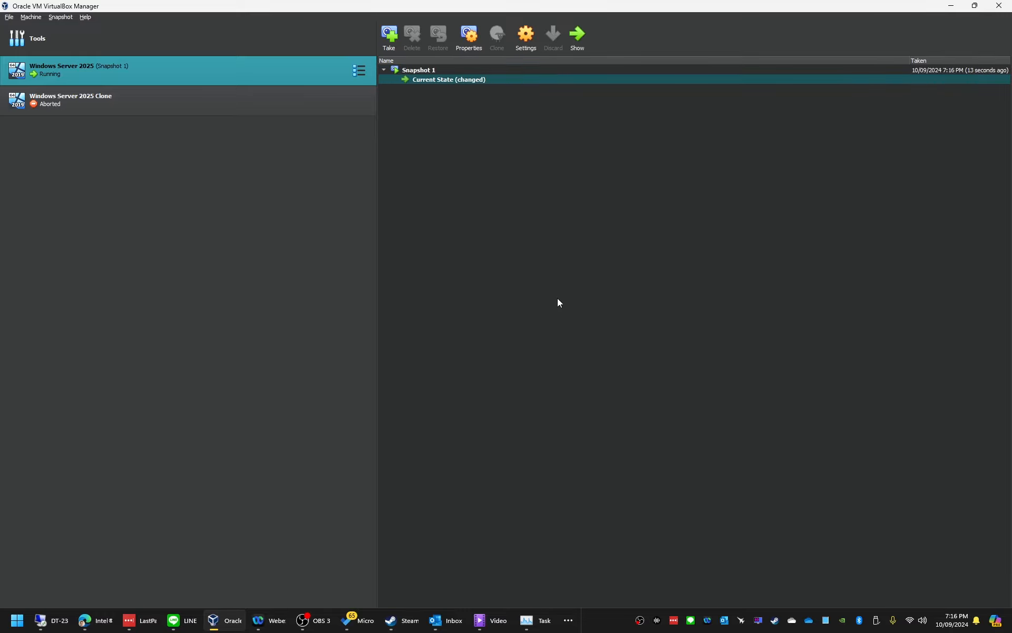
# - Switch to the running Windows Server 2025 machine and close Server Manager inside it
pyautogui.click(572, 621)
pyautogui.click(581, 588)
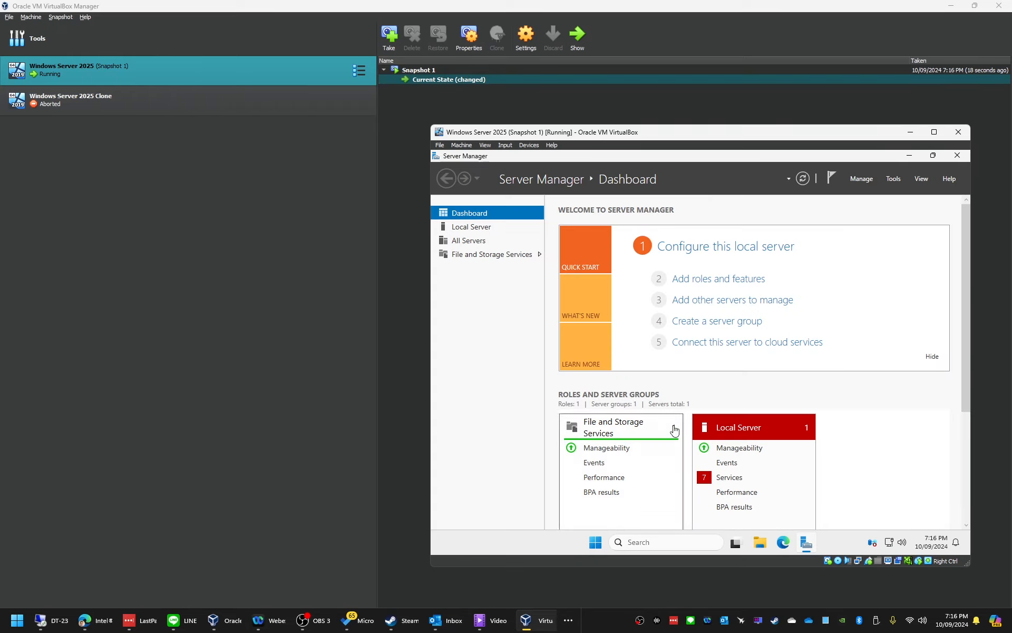
pyautogui.click(956, 157)
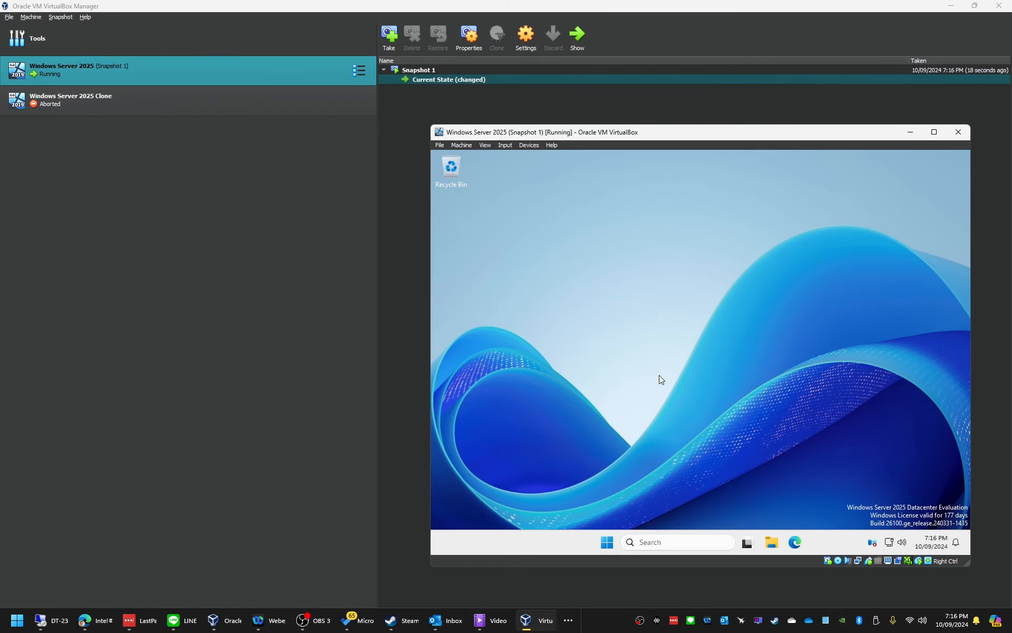
pyautogui.rightClick(492, 79)
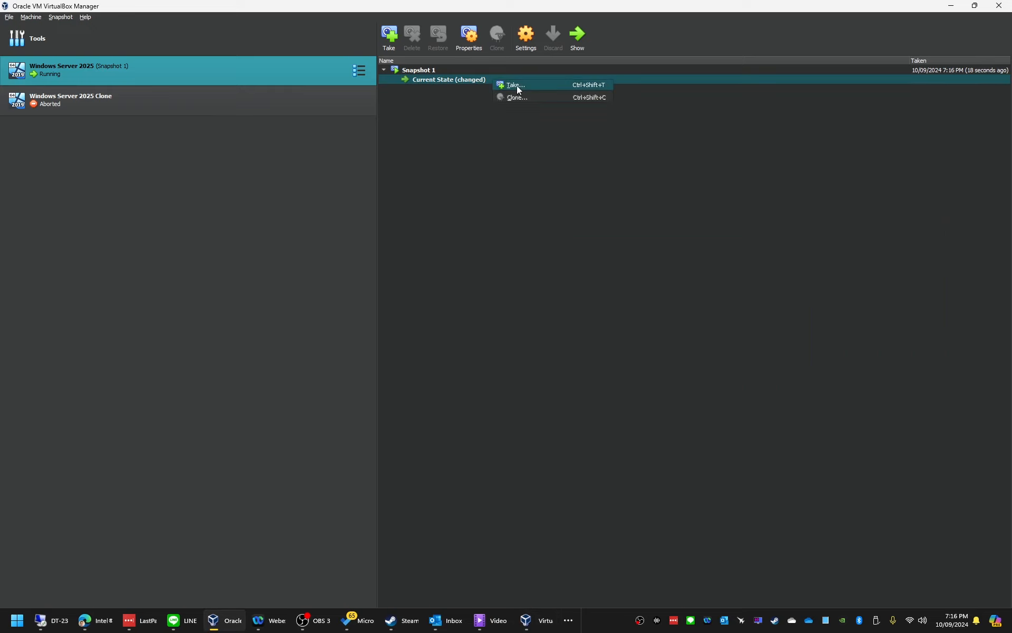
pyautogui.click(451, 72)
pyautogui.rightClick(454, 73)
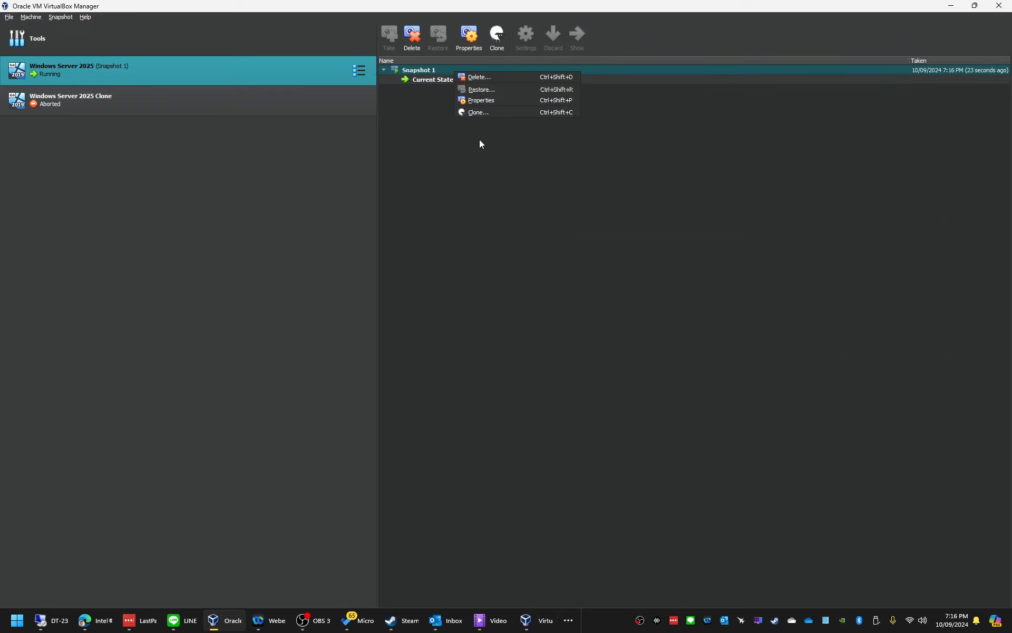
pyautogui.click(478, 201)
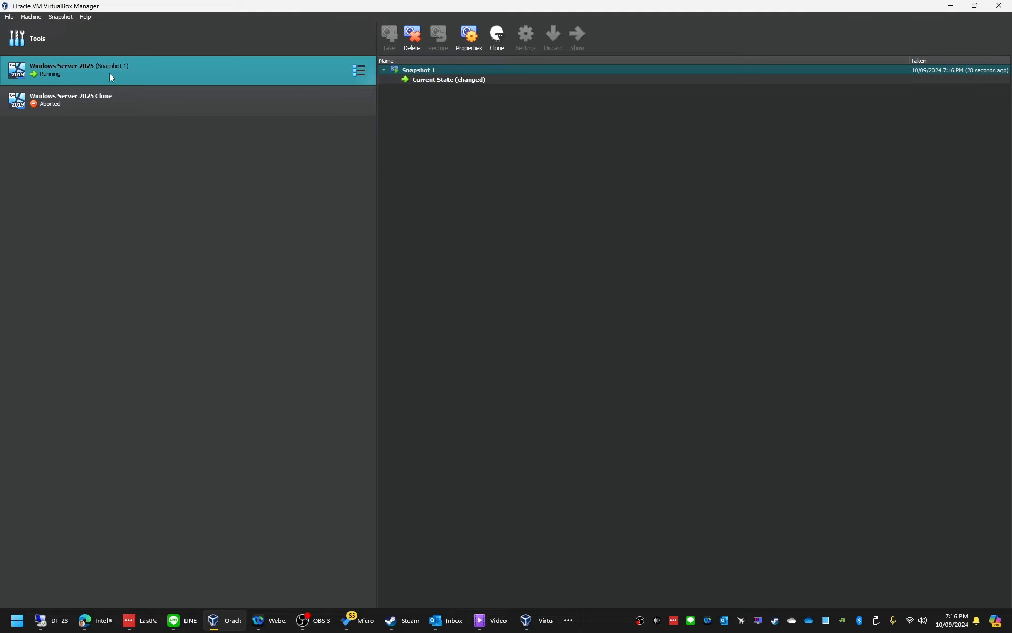
# - Power off the running Windows Server 2025 machine
pyautogui.rightClick(67, 64)
pyautogui.moveTo(102, 173)
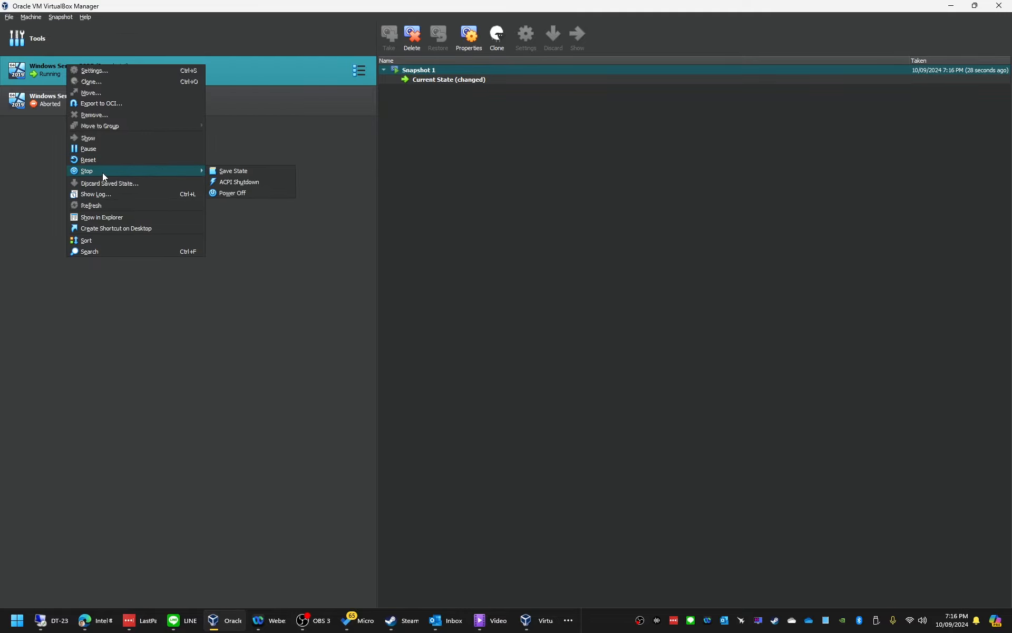
pyautogui.click(231, 191)
pyautogui.click(470, 345)
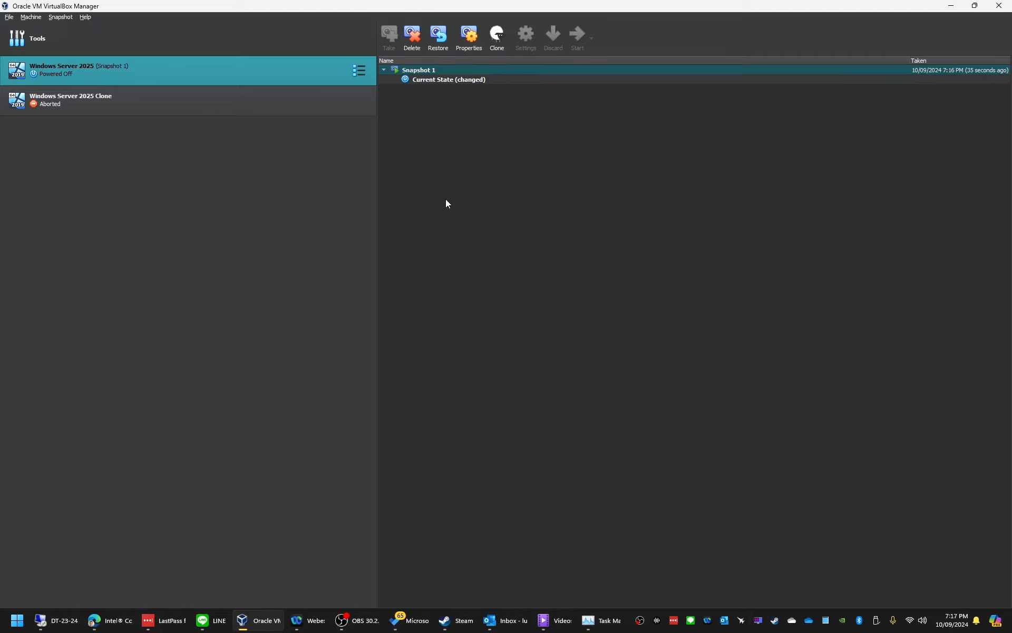
# - Restore the Windows Server 2025 machine to Snapshot 1 without creating a snapshot of the current machine state
pyautogui.rightClick(417, 69)
pyautogui.rightClick(408, 72)
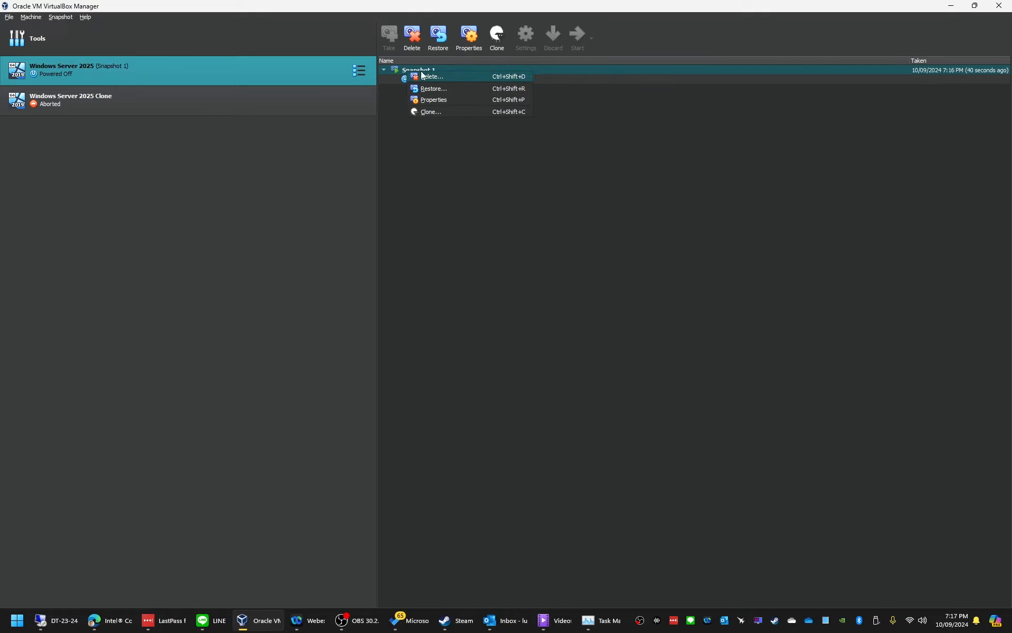
pyautogui.click(434, 89)
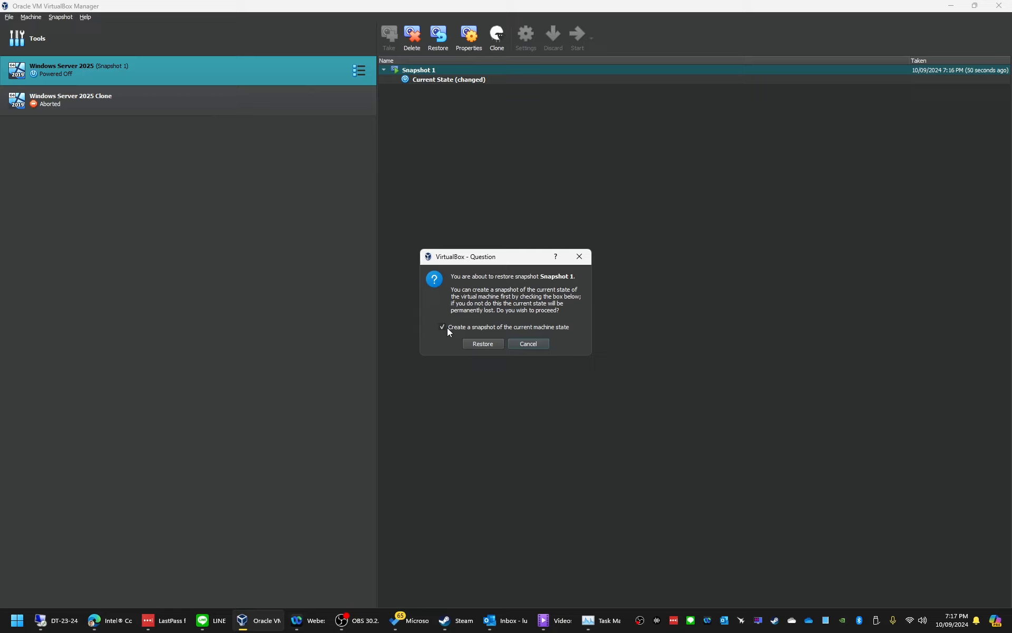
pyautogui.click(482, 344)
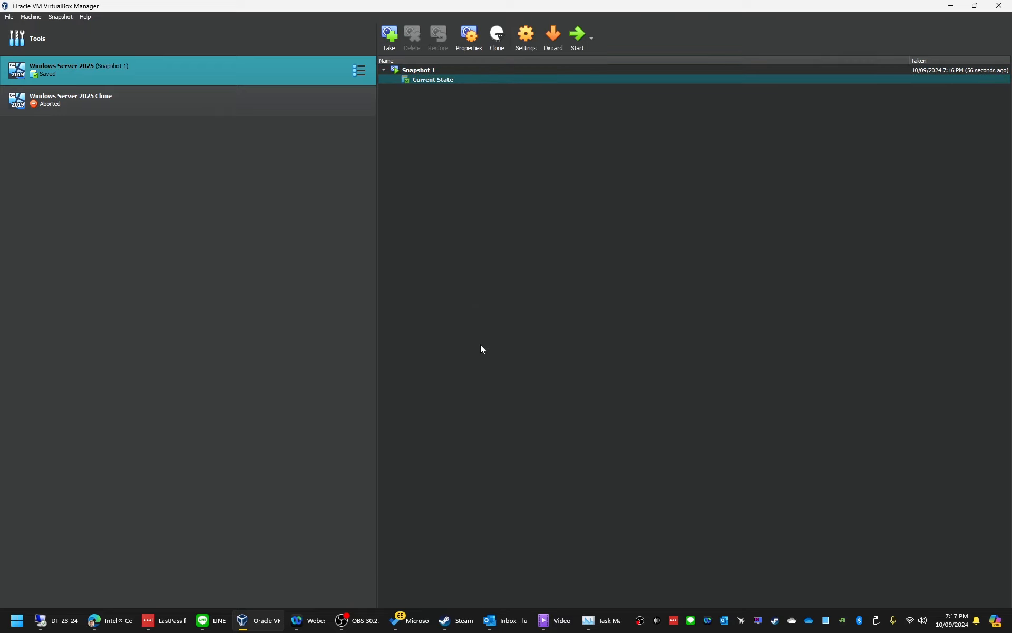